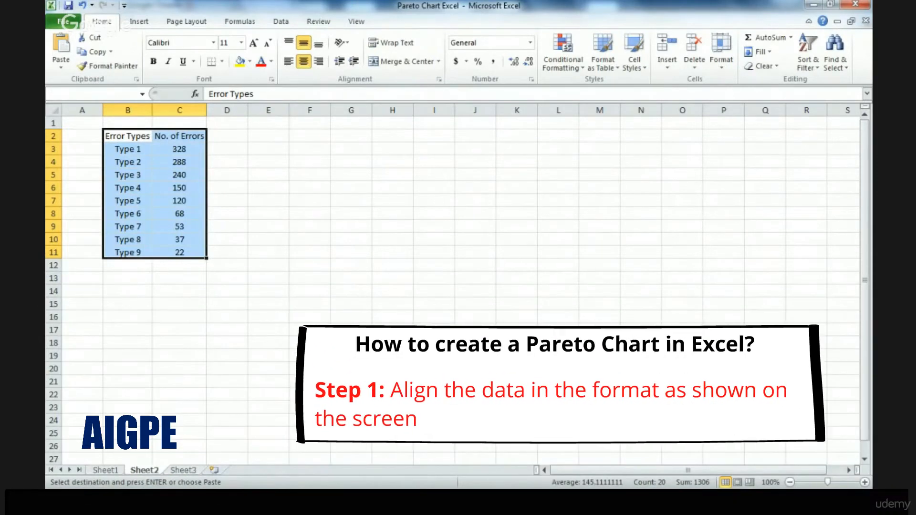
pyautogui.click(131, 136)
pyautogui.moveTo(130, 138); pyautogui.dragTo(129, 253)
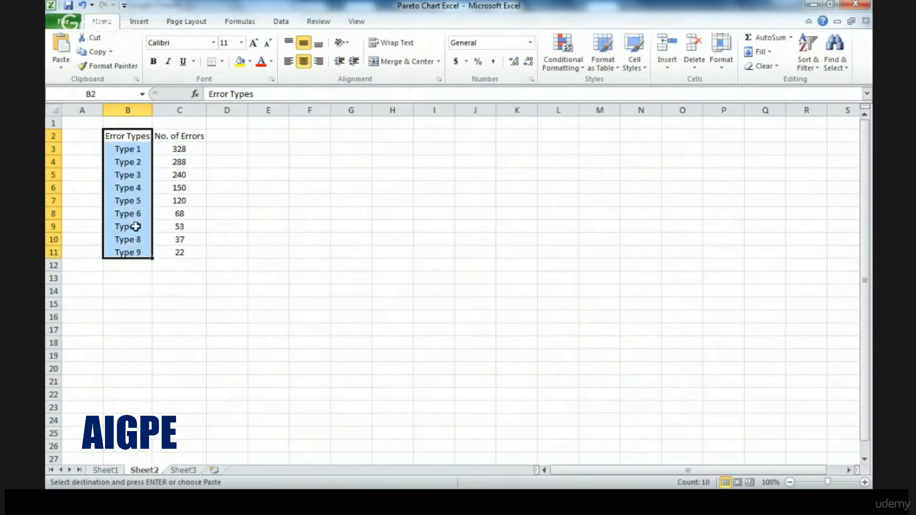
pyautogui.click(129, 150)
pyautogui.click(134, 239)
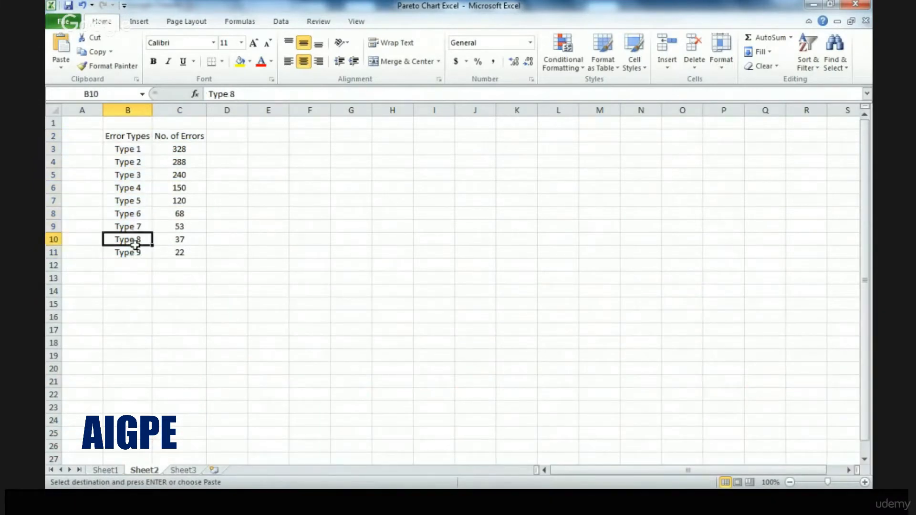
pyautogui.moveTo(173, 136); pyautogui.dragTo(184, 252)
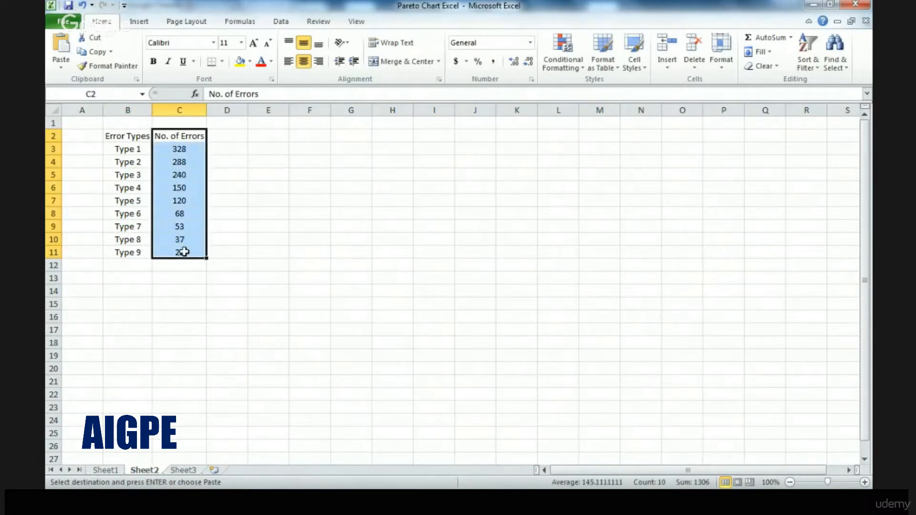
# Sort the error counts in C3:C11 from largest to smallest
pyautogui.moveTo(180, 148); pyautogui.dragTo(187, 253)
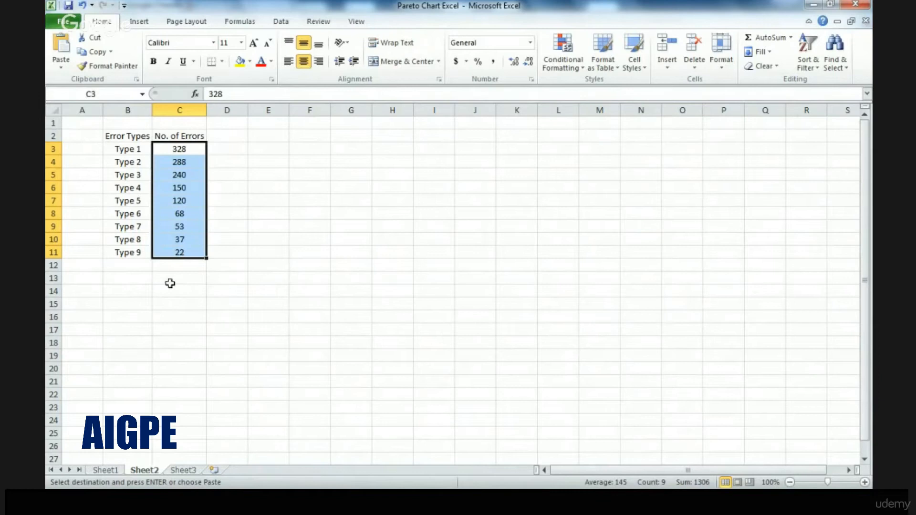
pyautogui.click(807, 63)
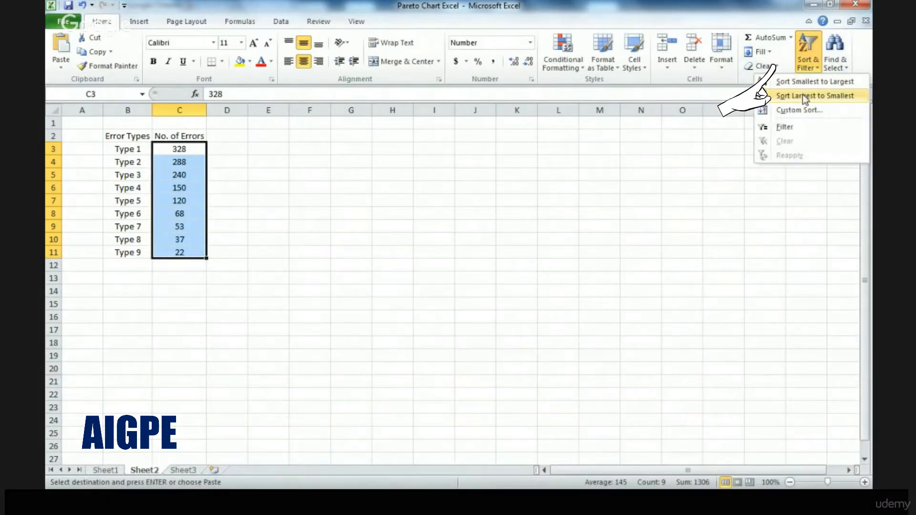
pyautogui.click(803, 95)
pyautogui.click(683, 265)
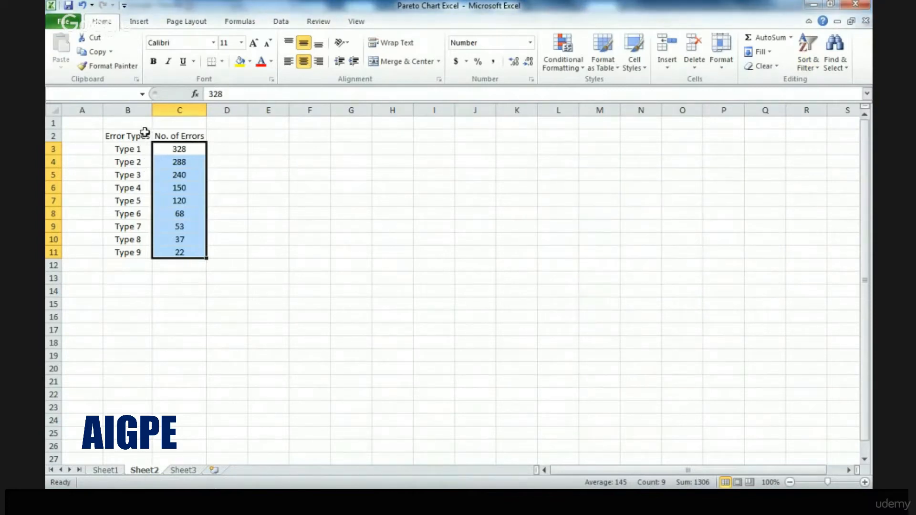
# Total the error counts C3:C11 in cell C12 with AutoSum and centre the total in its cell
pyautogui.click(227, 136)
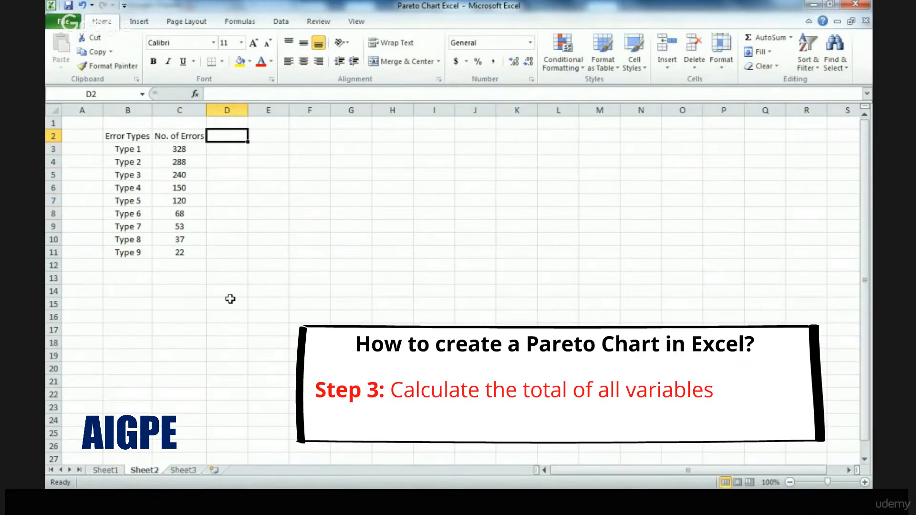
pyautogui.click(193, 265)
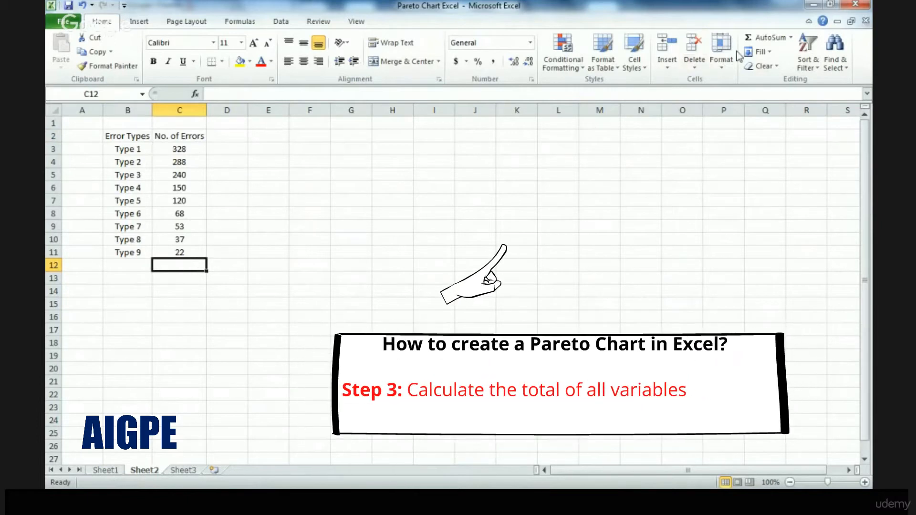
pyautogui.click(747, 41)
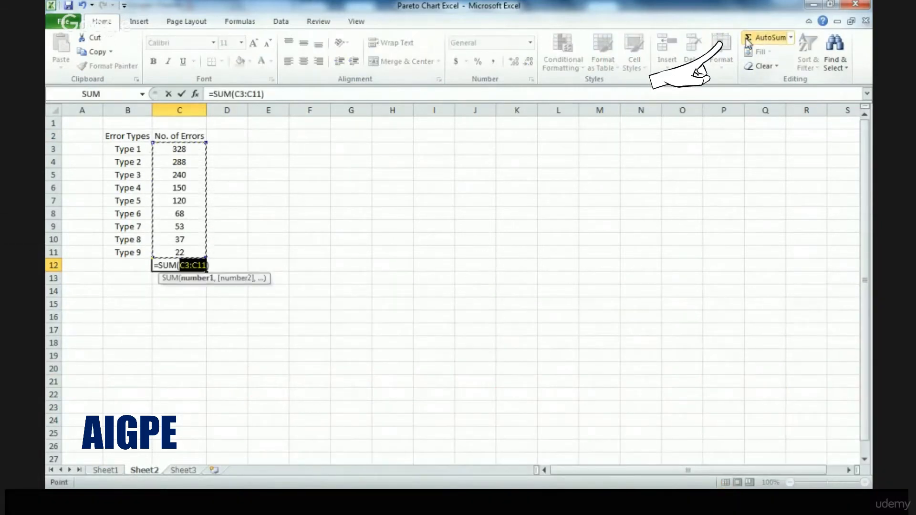
pyautogui.press('Return')
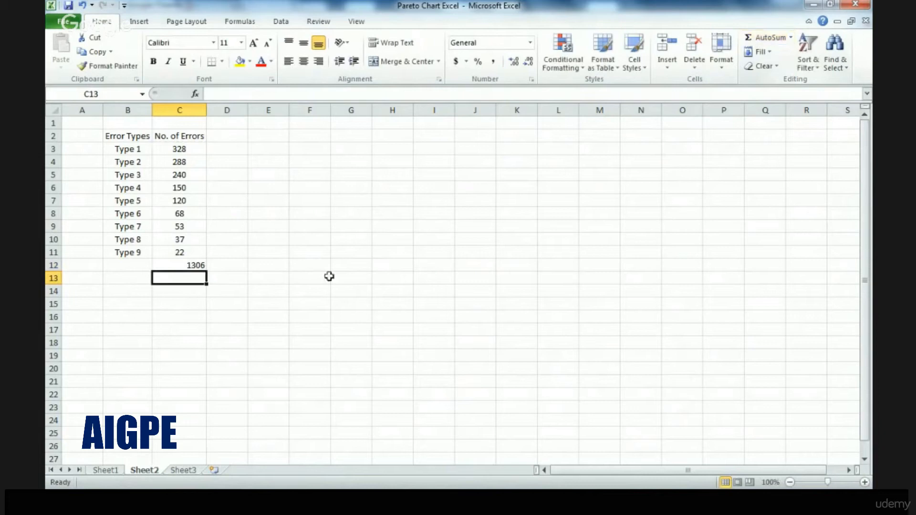
pyautogui.click(178, 266)
pyautogui.click(303, 61)
# Enter the column header "% Contribution" in cell D2, beside the No. of Errors header
pyautogui.click(227, 136)
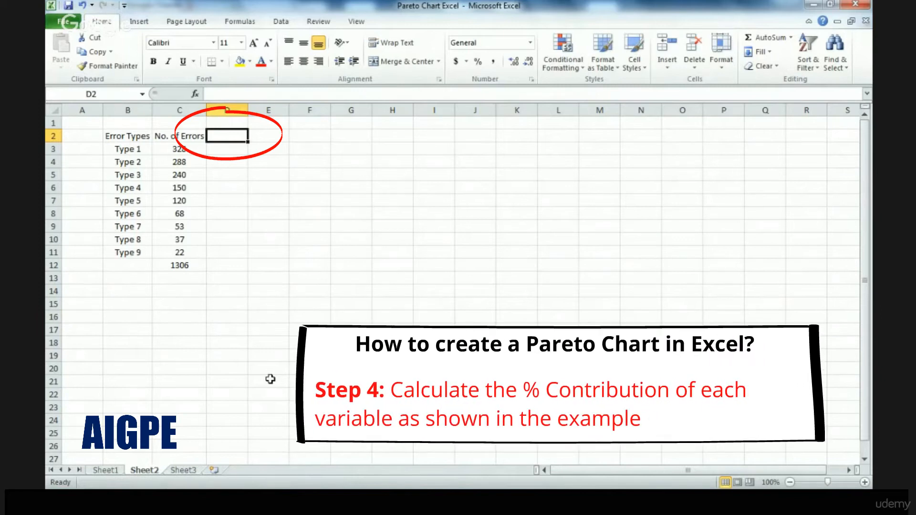
pyautogui.write('% C')
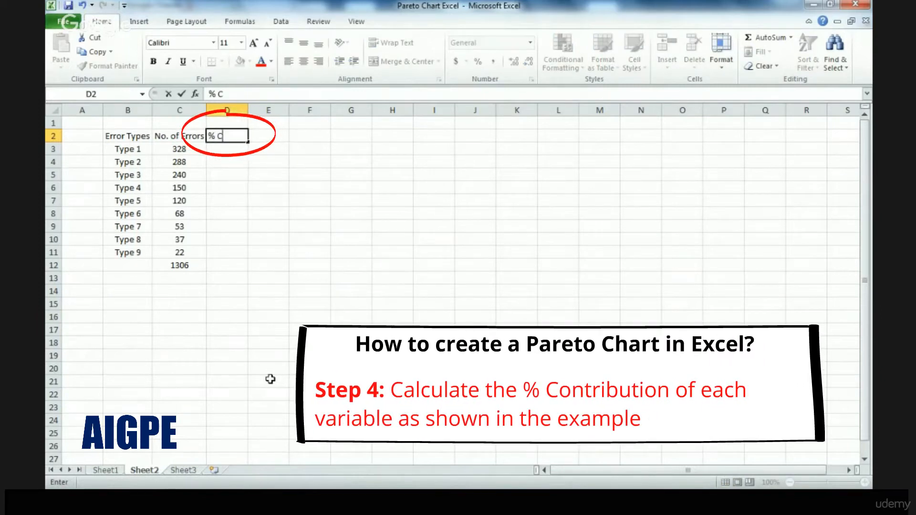
pyautogui.write('ontribution')
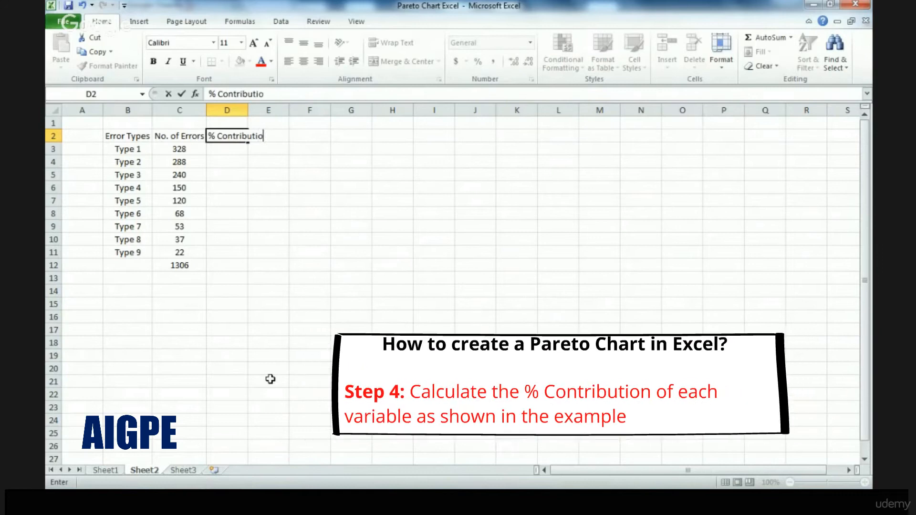
pyautogui.press('Return')
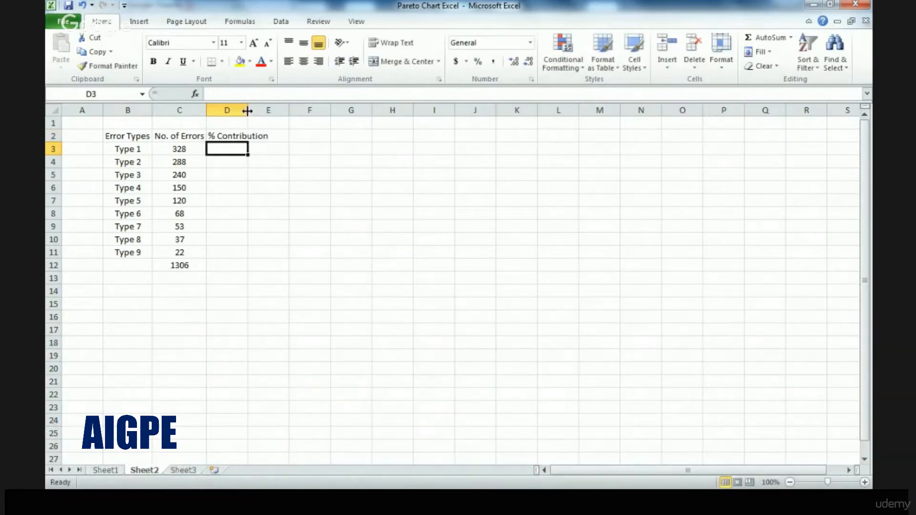
# Fit column D's width to its header text and centre the whole column
pyautogui.doubleClick(248, 109)
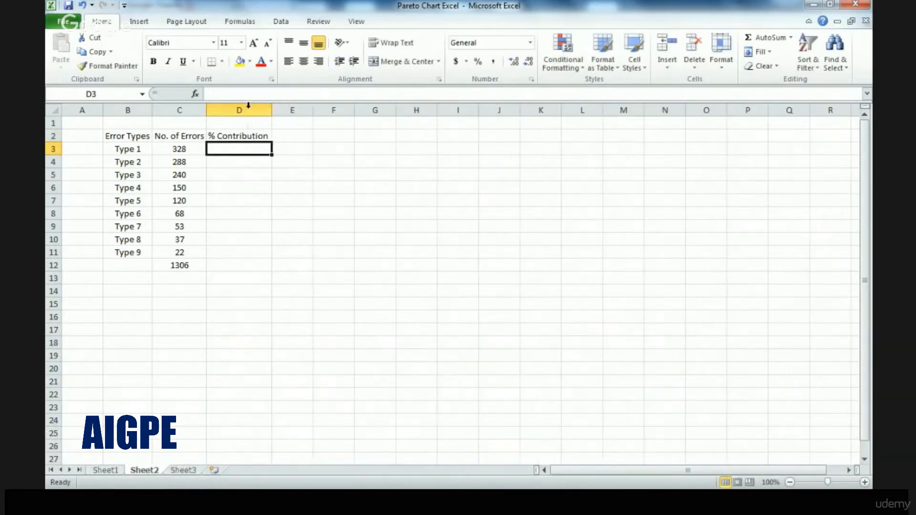
pyautogui.click(241, 110)
pyautogui.click(305, 63)
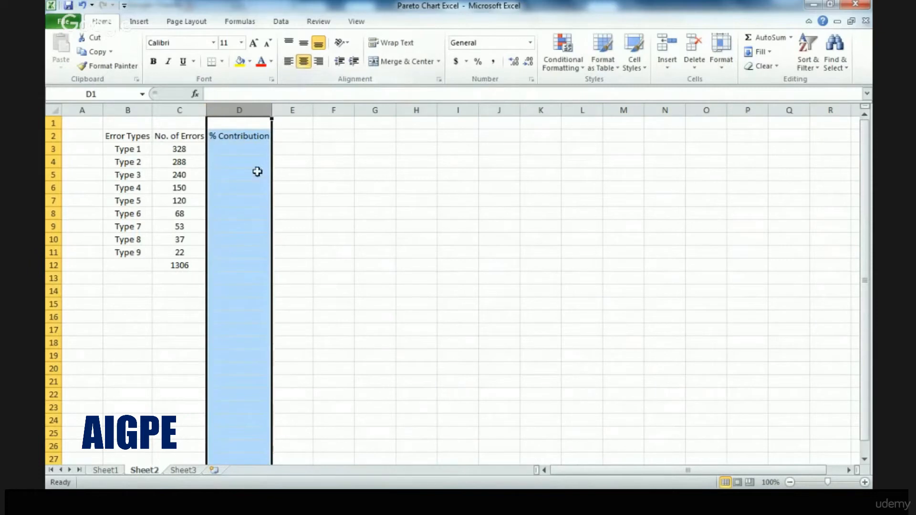
# Calculate Type 1's contribution in D3 with the formula =C3/C12 and format it as a percentage
pyautogui.click(234, 150)
pyautogui.write('=')
pyautogui.press('Left')
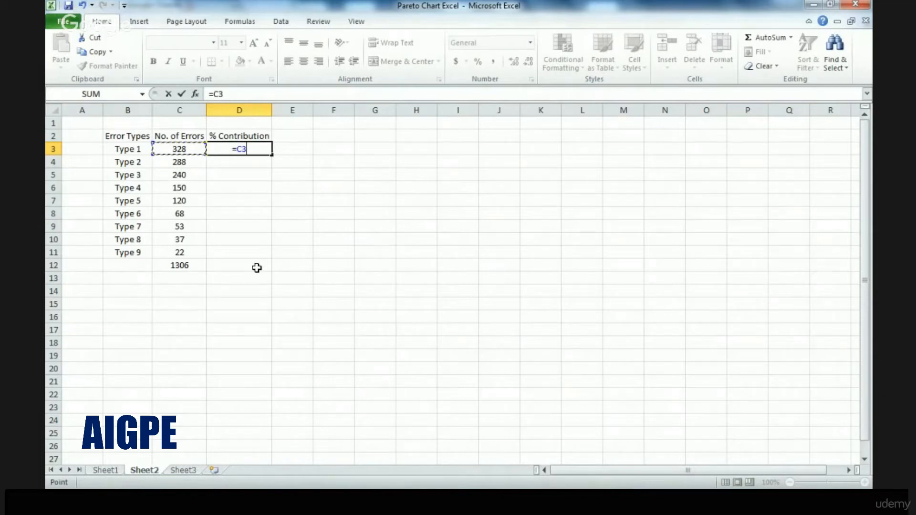
pyautogui.write('/')
pyautogui.press('Down')
pyautogui.press('Down')
pyautogui.press('Down')
pyautogui.press('Down')
pyautogui.press('Down')
pyautogui.press('Down')
pyautogui.press('Down')
pyautogui.press('Down')
pyautogui.press('Down')
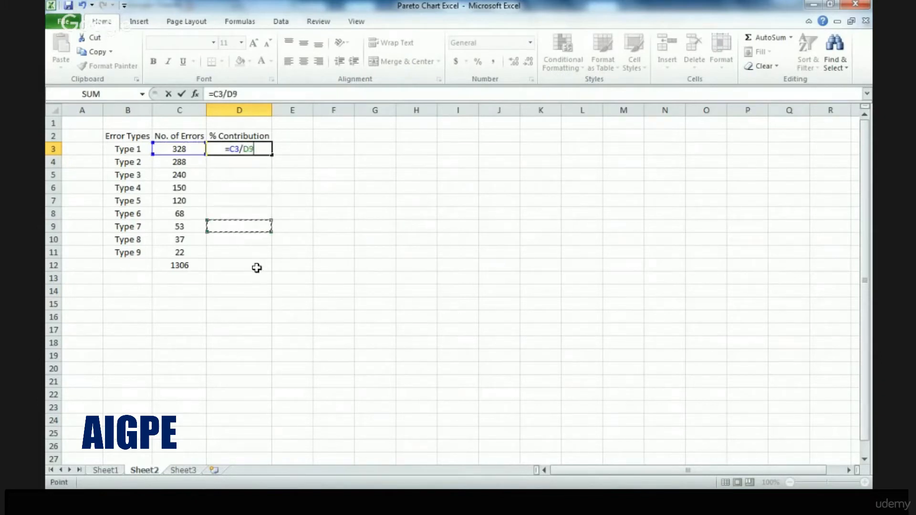
pyautogui.press('Left')
pyautogui.press('Return')
pyautogui.press('Up')
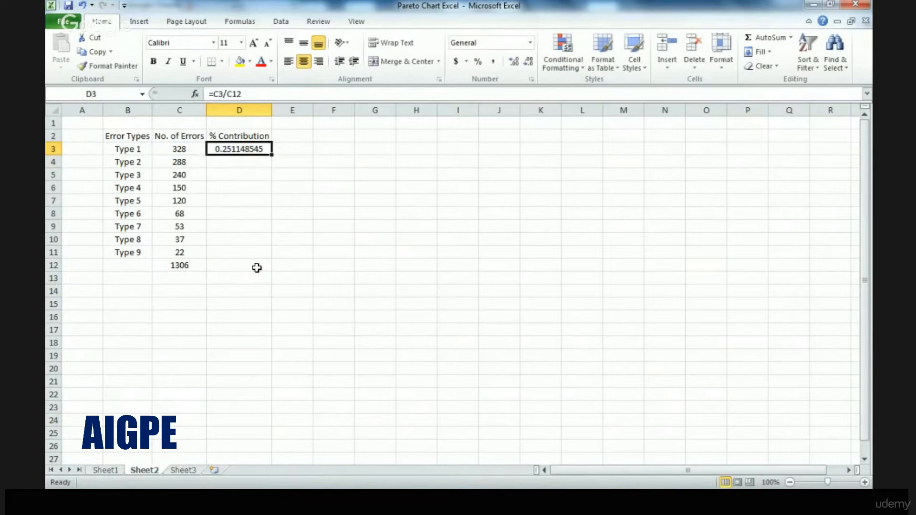
pyautogui.click(478, 61)
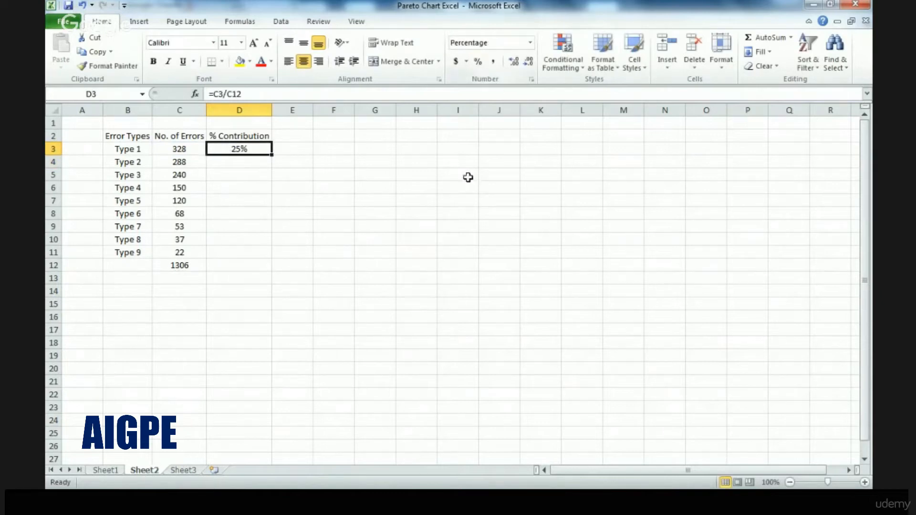
# Calculate Type 2's contribution in D4 with the formula =C4/C12 and format it as a percentage
pyautogui.click(249, 164)
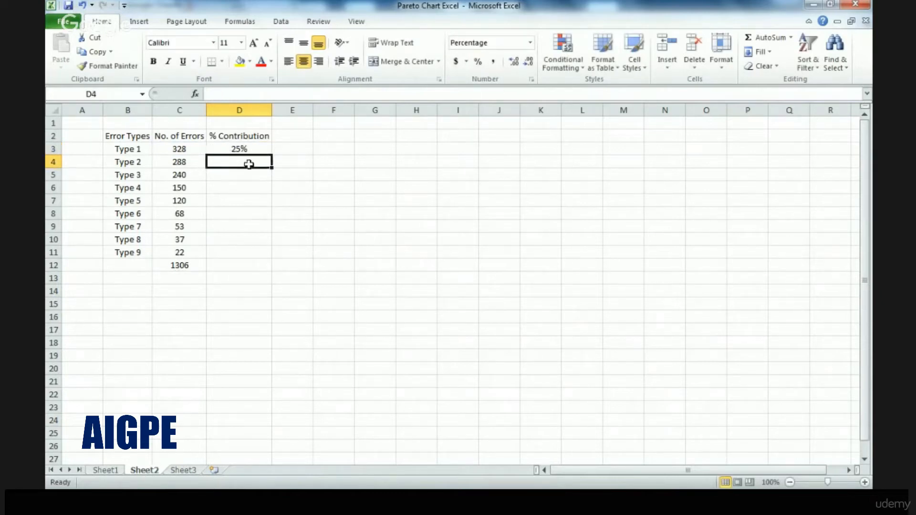
pyautogui.write('=')
pyautogui.press('Left')
pyautogui.write('/')
pyautogui.press('Down')
pyautogui.press('Down')
pyautogui.press('Down')
pyautogui.press('Down')
pyautogui.press('Down')
pyautogui.press('Down')
pyautogui.press('Down')
pyautogui.press('Down')
pyautogui.press('Left')
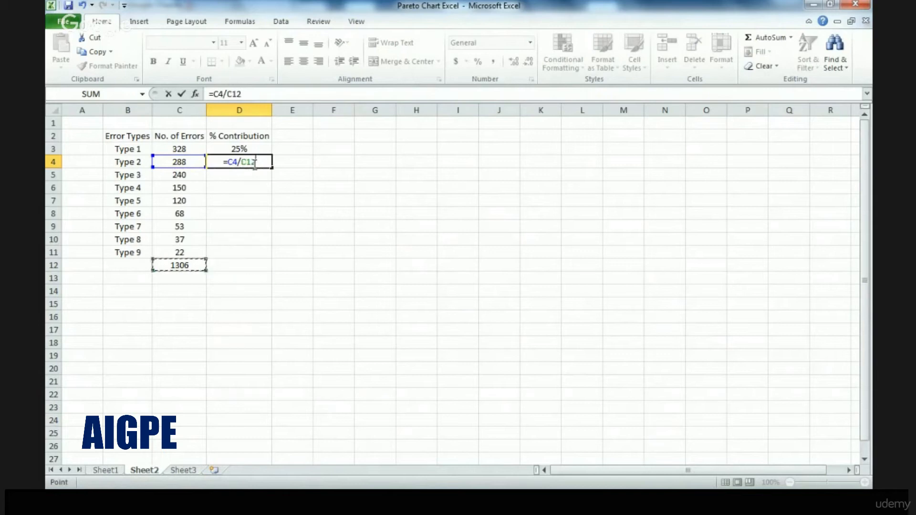
pyautogui.press('Return')
pyautogui.click(254, 164)
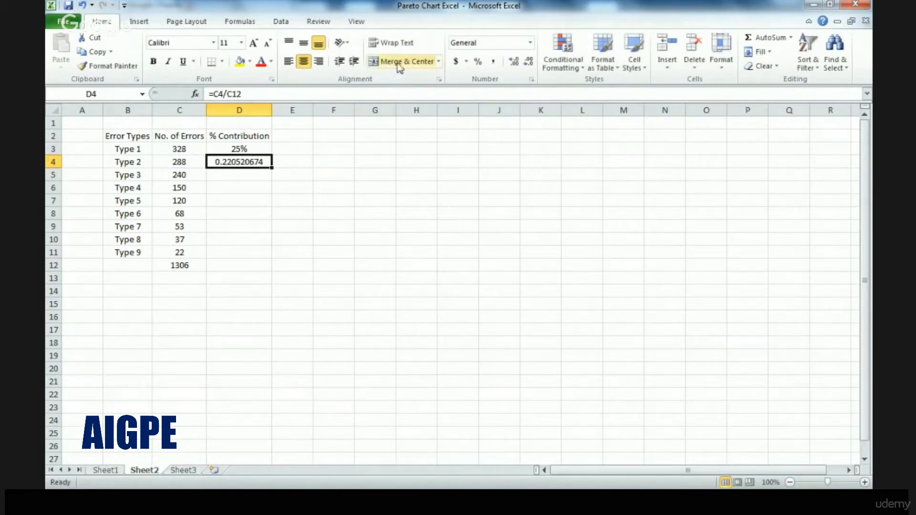
pyautogui.click(478, 61)
# Calculate Type 3's contribution in D5 with the formula =C5/C12
pyautogui.click(245, 146)
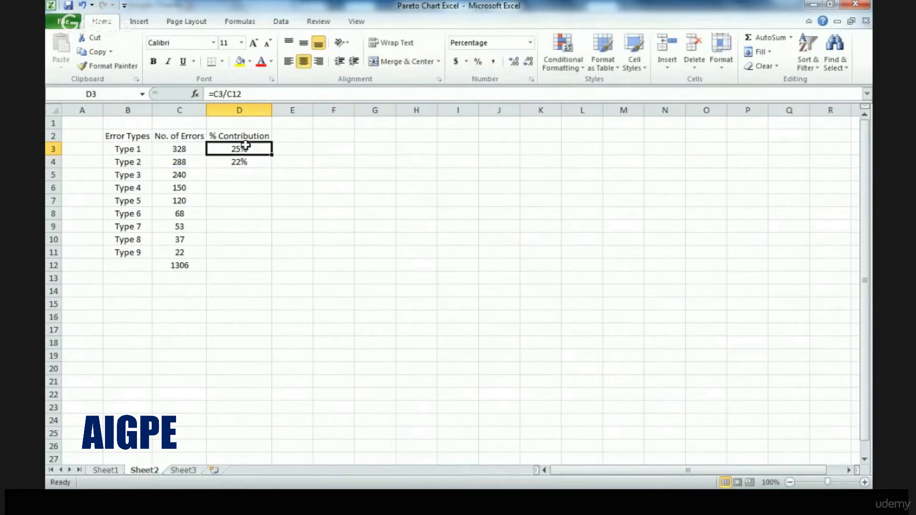
pyautogui.click(247, 171)
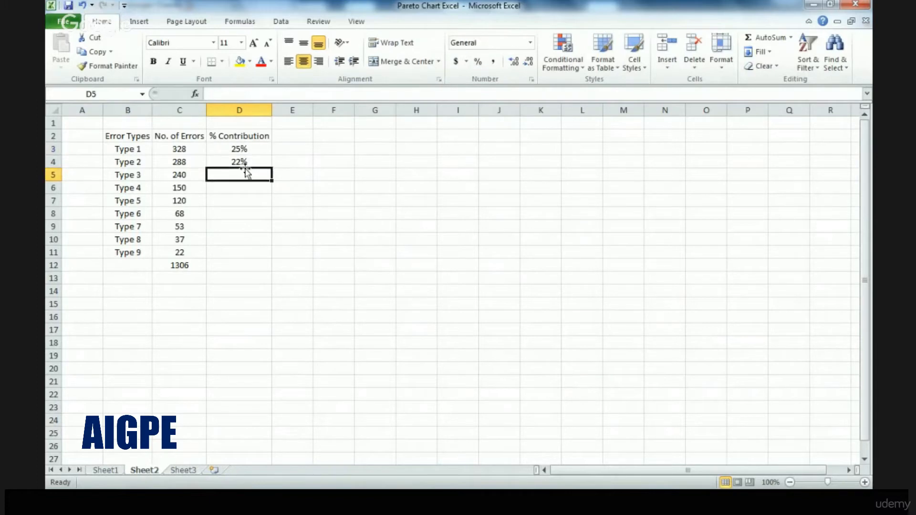
pyautogui.write('=')
pyautogui.press('Left')
pyautogui.write('/')
pyautogui.press('Down')
pyautogui.press('Down')
pyautogui.press('Down')
pyautogui.press('Down')
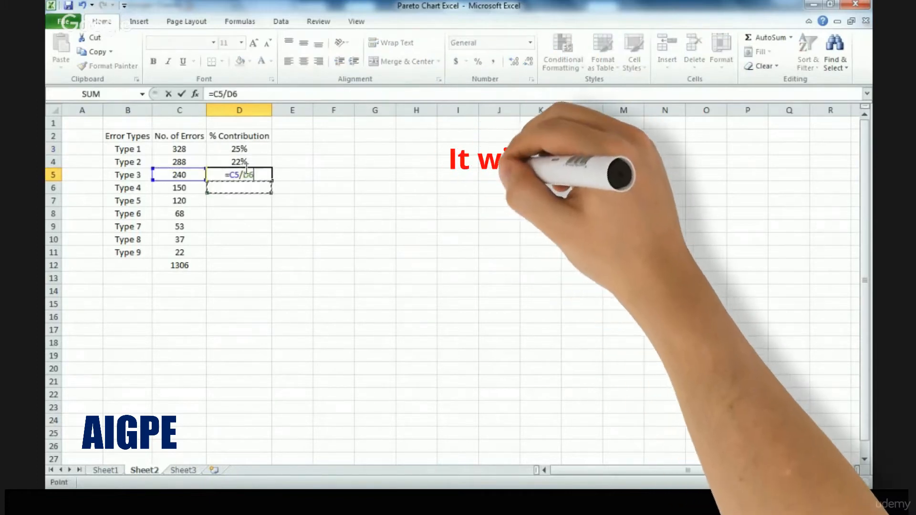
pyautogui.press('Down')
pyautogui.press('Down')
pyautogui.press('Down')
pyautogui.press('Left')
pyautogui.press('Return')
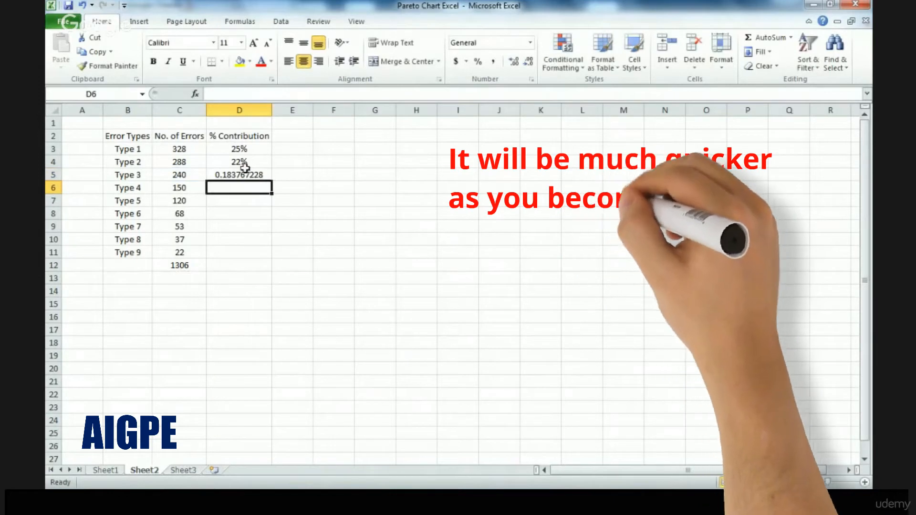
# Calculate Type 4's contribution in D6 by dividing its error count C6 by the total in C12
pyautogui.write('=')
pyautogui.press('Left')
pyautogui.write('/')
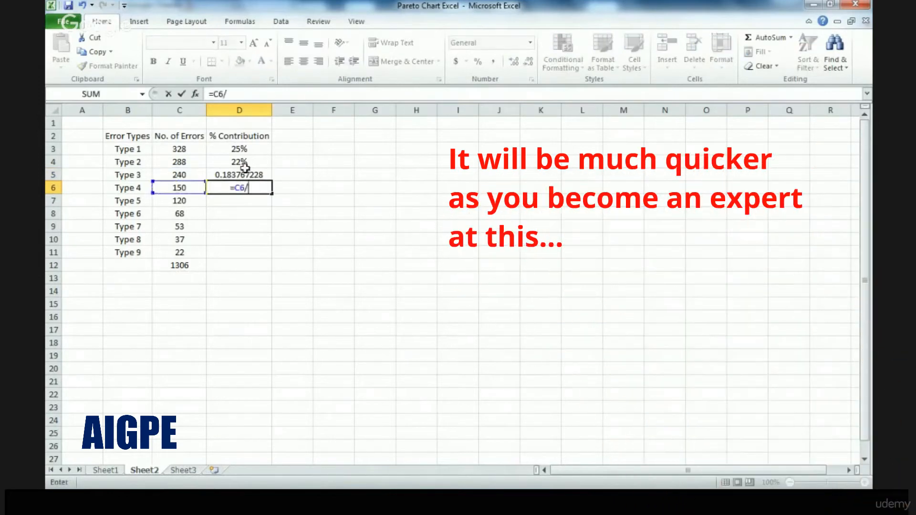
pyautogui.press('Down')
# Calculate Type 5's contribution in D7 with the formula =C7/C12
pyautogui.press('Down')
pyautogui.press('Down')
pyautogui.press('Down')
pyautogui.press('Down')
pyautogui.press('Down')
pyautogui.press('Down')
pyautogui.press('Up')
pyautogui.press('Left')
pyautogui.press('Return')
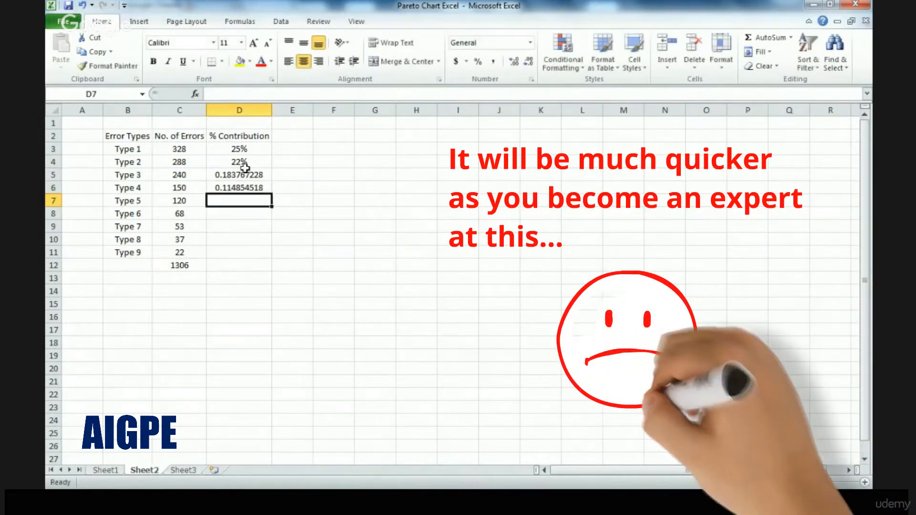
pyautogui.write('=')
pyautogui.press('Left')
pyautogui.write('/')
pyautogui.press('Down')
pyautogui.press('Down')
pyautogui.press('Down')
pyautogui.press('Down')
pyautogui.press('Down')
pyautogui.press('Left')
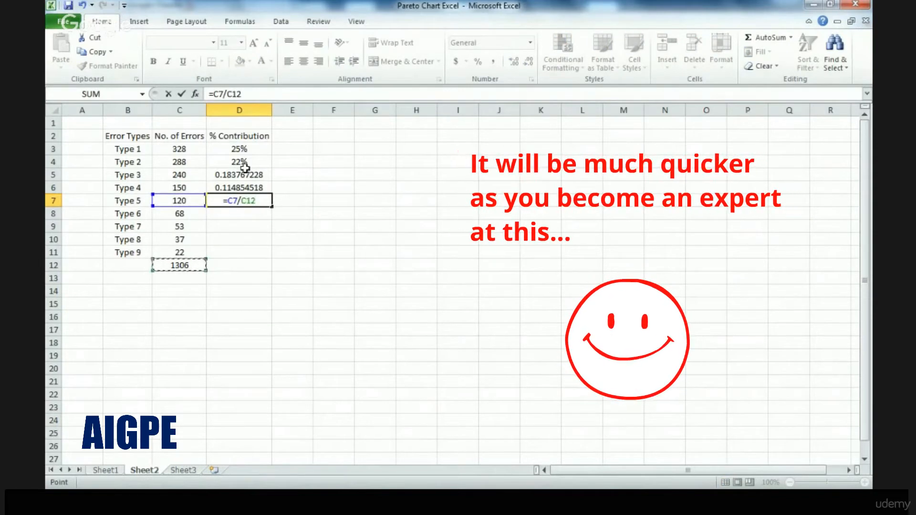
pyautogui.press('Return')
# Calculate Type 6's contribution in D8 by dividing its error count C8 by the total in C12
pyautogui.write('=')
pyautogui.press('Left')
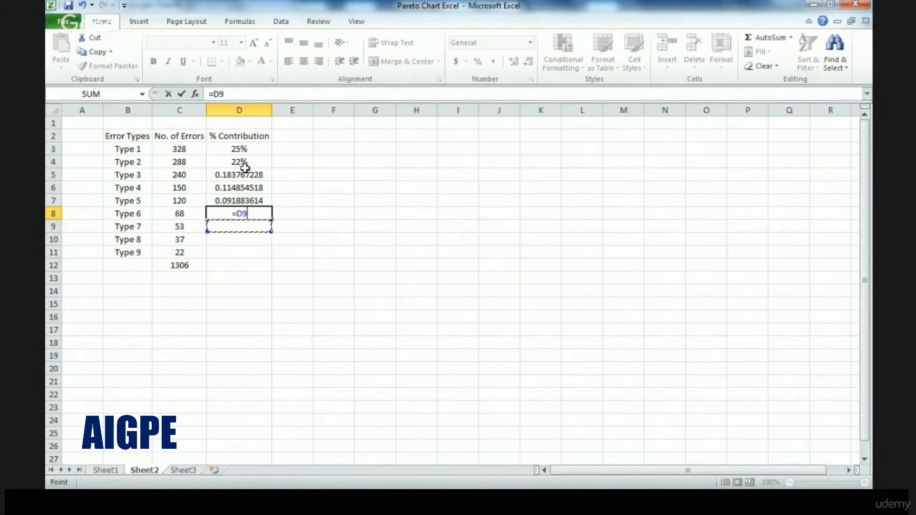
pyautogui.write('/')
pyautogui.press('Down')
pyautogui.press('Down')
pyautogui.press('Down')
pyautogui.press('Down')
pyautogui.press('Left')
pyautogui.press('Return')
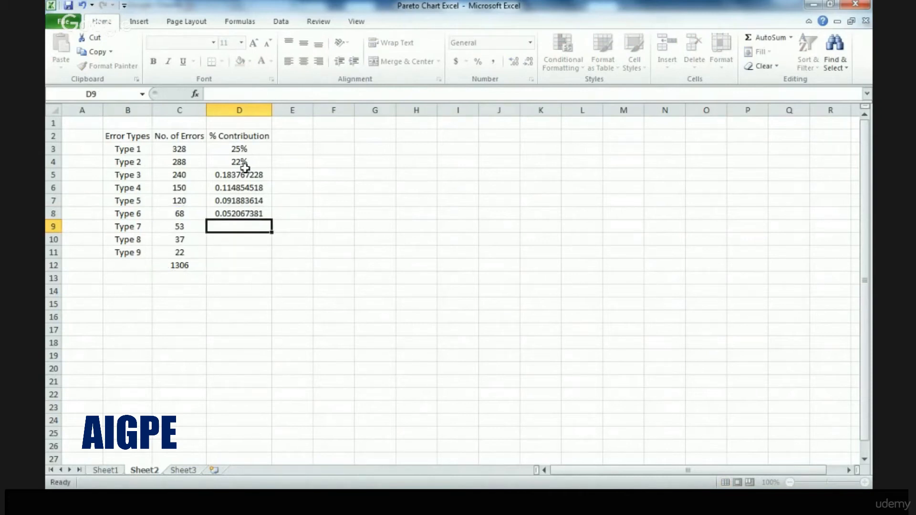
# Calculate Type 7's contribution in D9 by dividing its error count C9 by the total in C12
pyautogui.write('=')
pyautogui.press('Left')
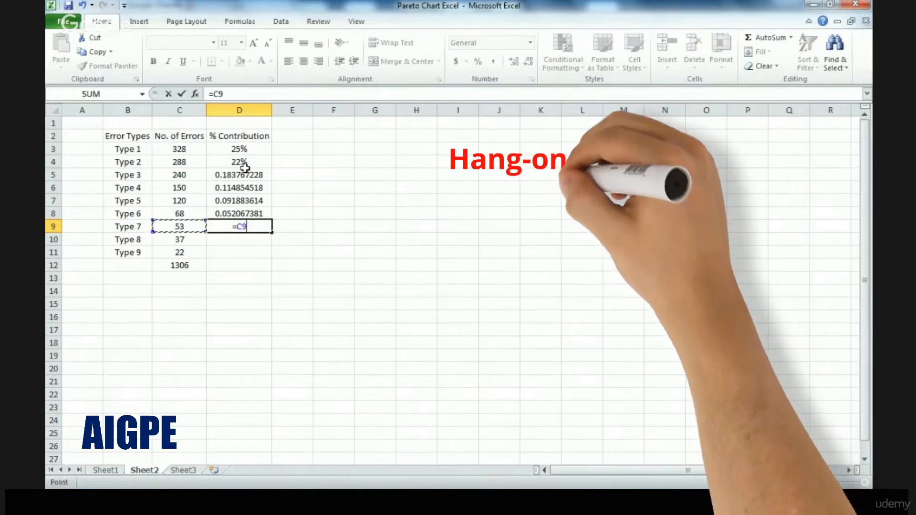
pyautogui.write('/')
pyautogui.press('Down')
# Calculate Type 8's contribution in D10 by dividing its error count C10 by the total in C12
pyautogui.press('Down')
pyautogui.press('Down')
pyautogui.press('Left')
pyautogui.press('Return')
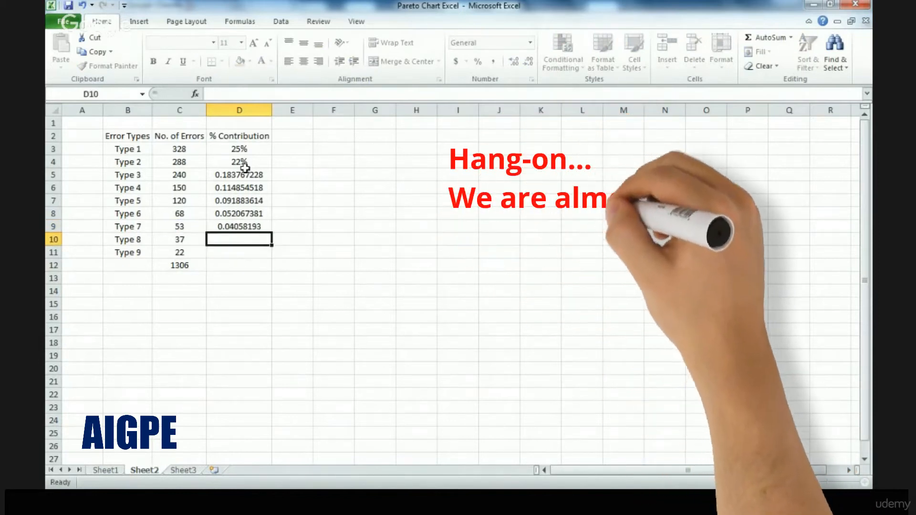
pyautogui.write('=')
pyautogui.press('Left')
pyautogui.write('/')
pyautogui.press('Down')
pyautogui.press('Down')
pyautogui.press('Left')
pyautogui.press('Return')
# Calculate Type 9's contribution in D11 with the formula =C11/C12
pyautogui.write('=')
pyautogui.press('Left')
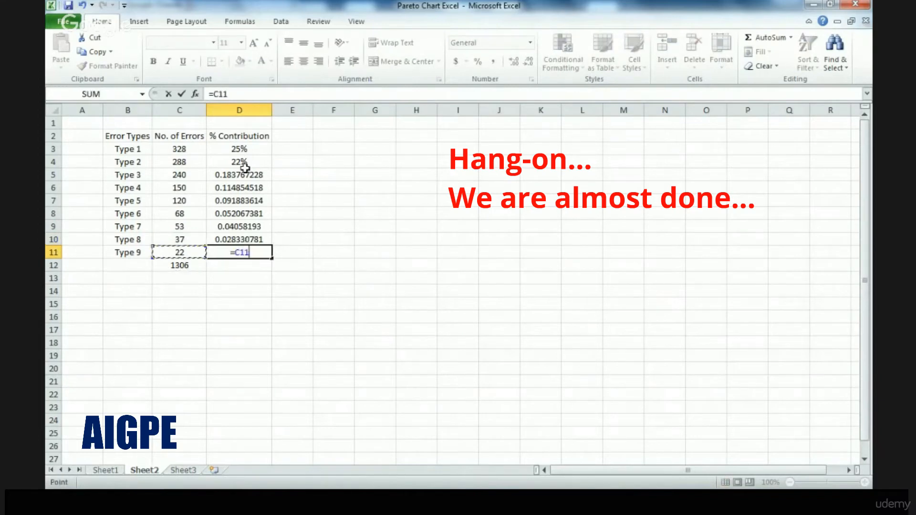
pyautogui.write('/')
pyautogui.press('Down')
pyautogui.press('Left')
pyautogui.press('Return')
# Format the contribution values in D5:D11 as percentages
pyautogui.press('Up')
pyautogui.press('Up')
pyautogui.press('Up')
pyautogui.press('Up')
pyautogui.press('Up')
pyautogui.press('Up')
pyautogui.press('Up')
pyautogui.hotkey('ctrl', 'shift', 'Down')
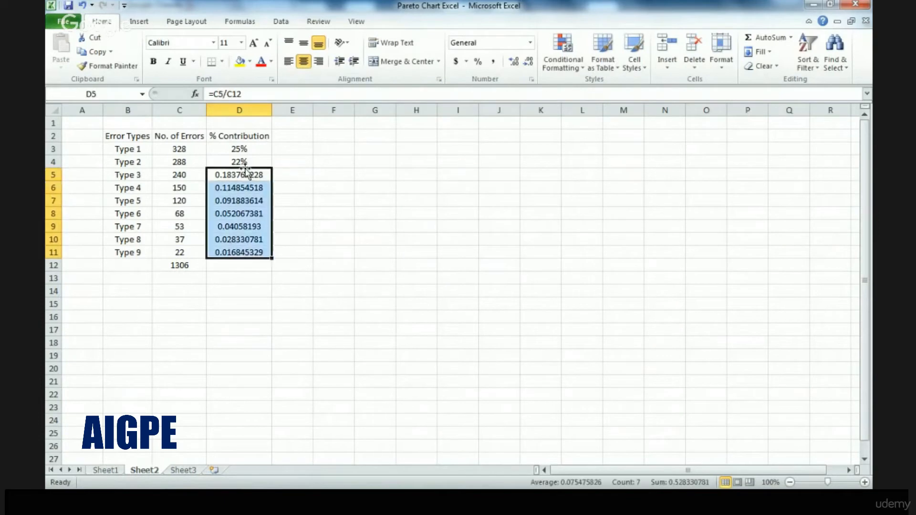
pyautogui.click(478, 62)
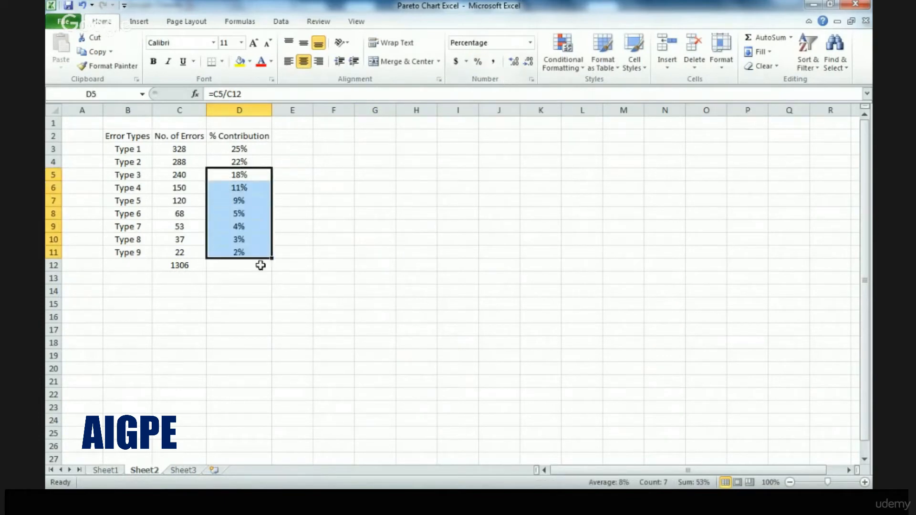
# Enter the column header "Cumulative %" in E2
pyautogui.click(285, 135)
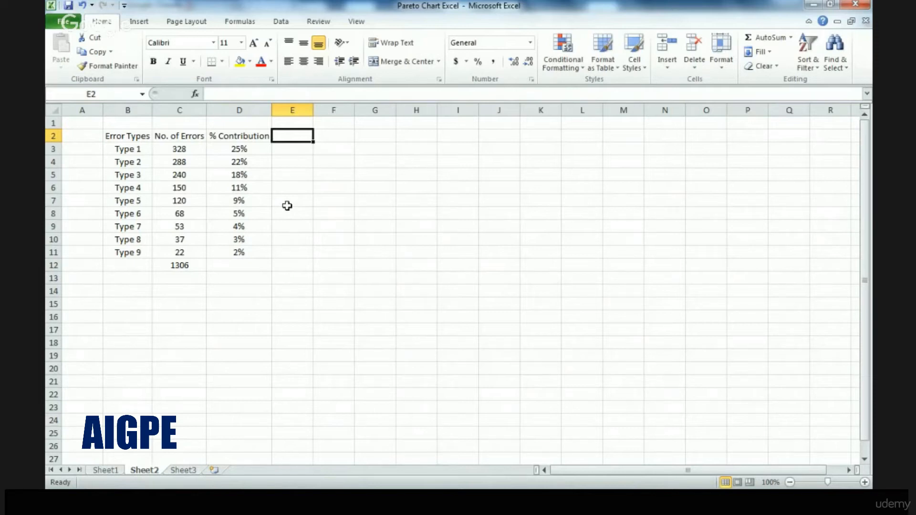
pyautogui.write('Cu')
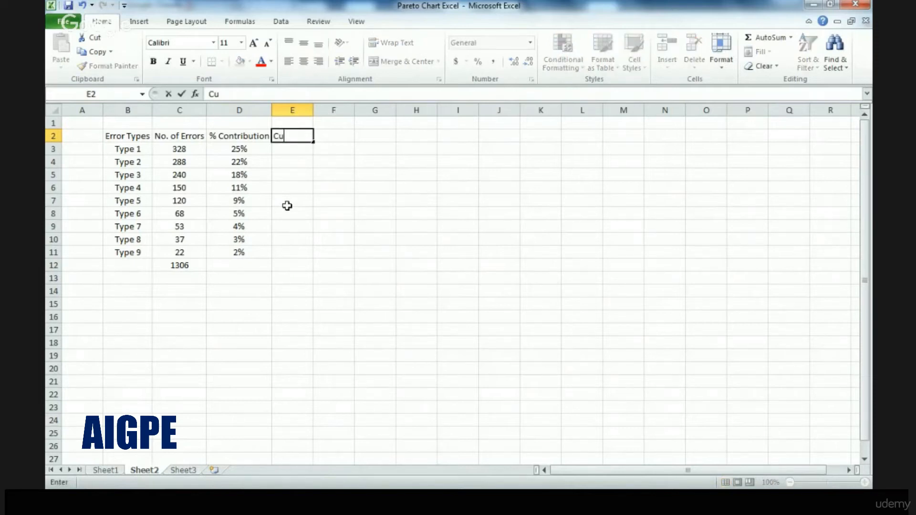
pyautogui.write('mulative ')
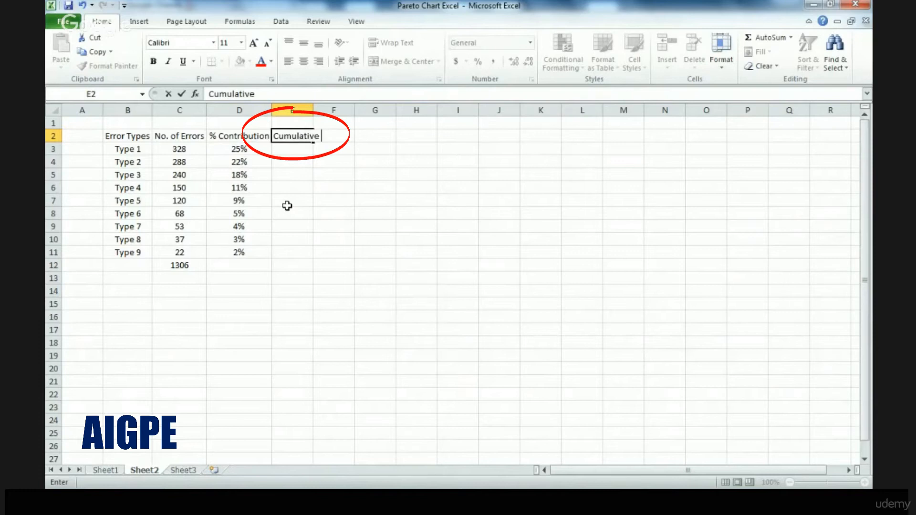
pyautogui.write('%')
pyautogui.press('Return')
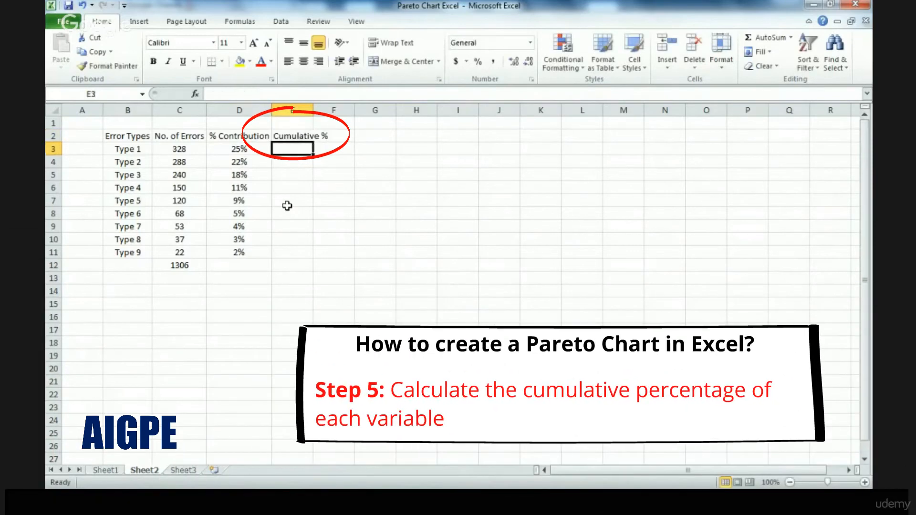
# Widen column E to fit its header and centre the column's contents
pyautogui.moveTo(313, 110); pyautogui.dragTo(333, 110)
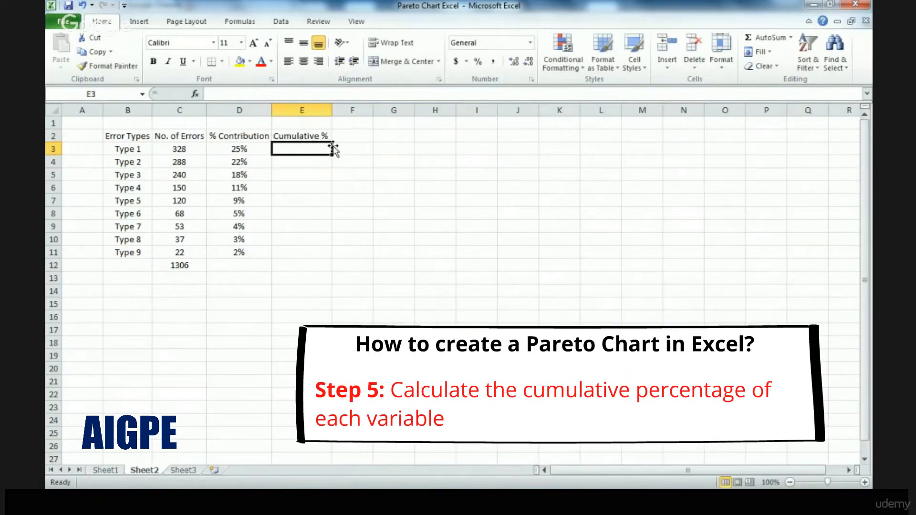
pyautogui.click(302, 110)
pyautogui.click(308, 63)
# Start the cumulative percentage in E3 by referencing Type 1's contribution with =D3
pyautogui.click(307, 150)
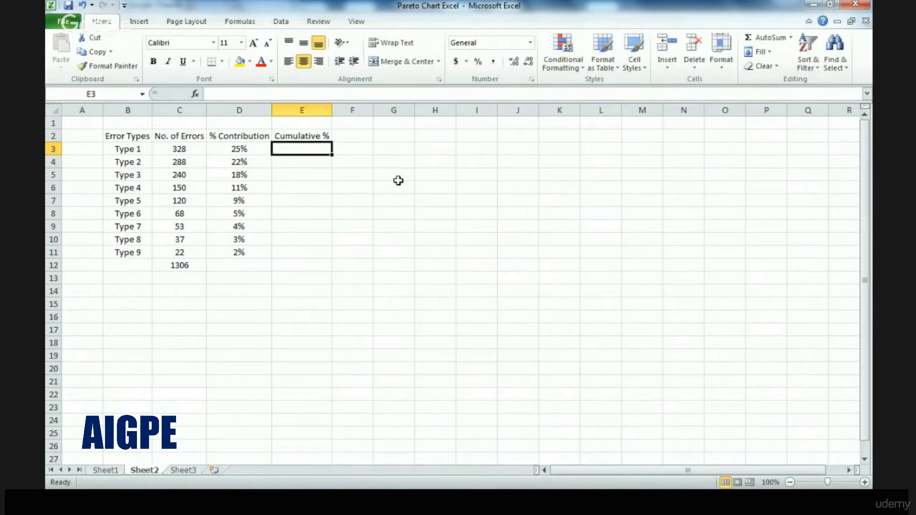
pyautogui.write('=')
pyautogui.press('Left')
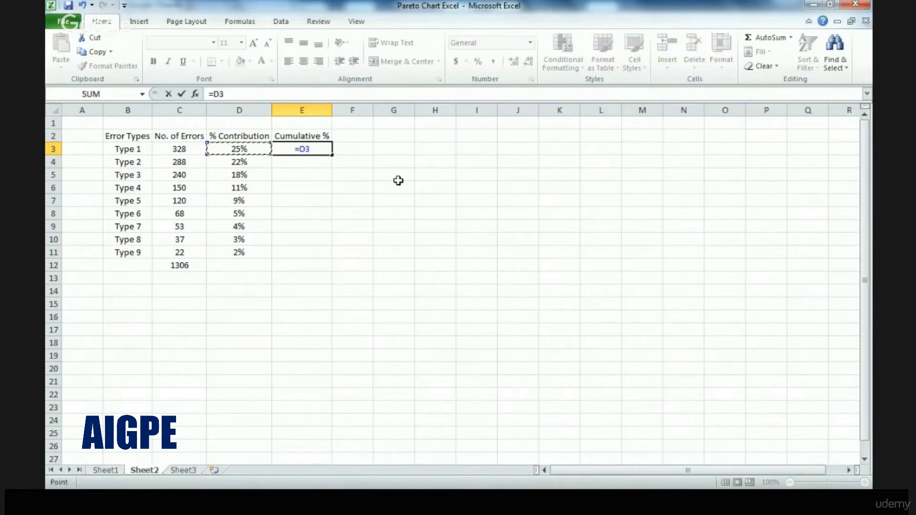
pyautogui.press('Return')
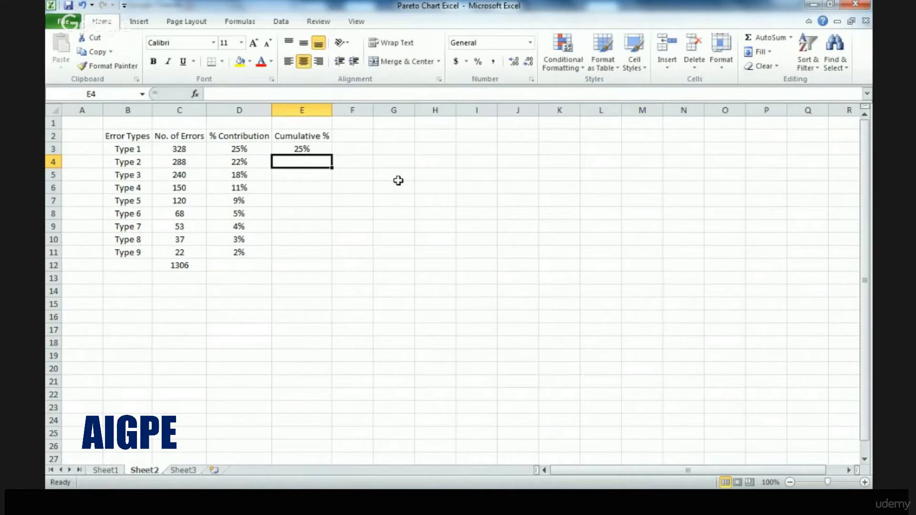
# Calculate Type 2's cumulative percentage in E4 with the formula =E3+D4
pyautogui.press('Up')
pyautogui.press('Left')
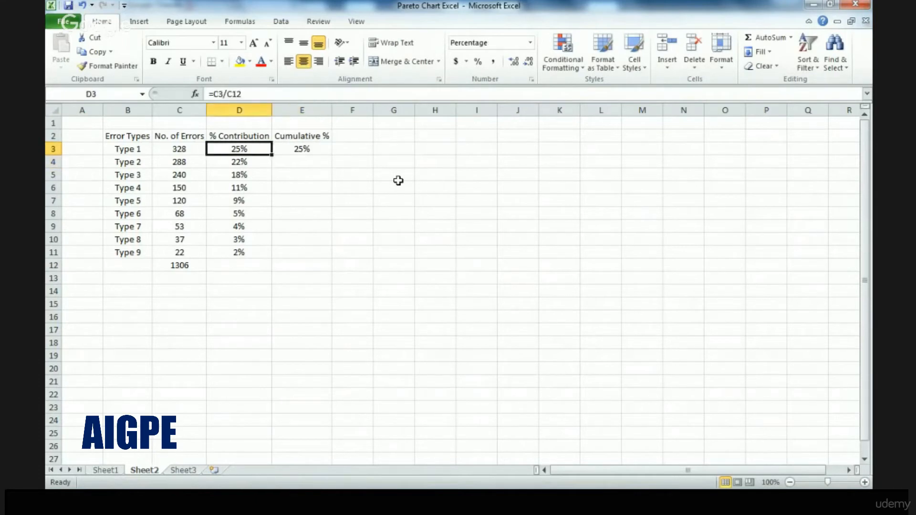
pyautogui.press('Down')
pyautogui.press('Right')
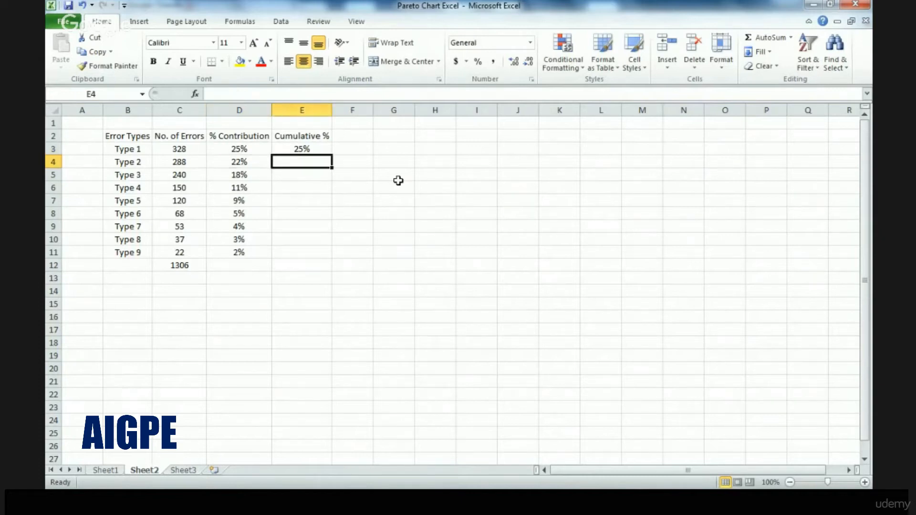
pyautogui.write('=')
pyautogui.press('Up')
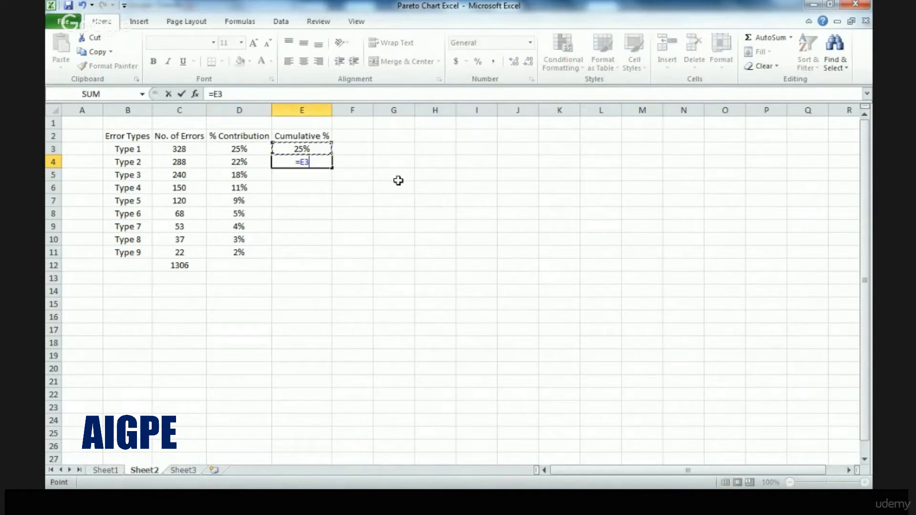
pyautogui.write('+')
pyautogui.press('Left')
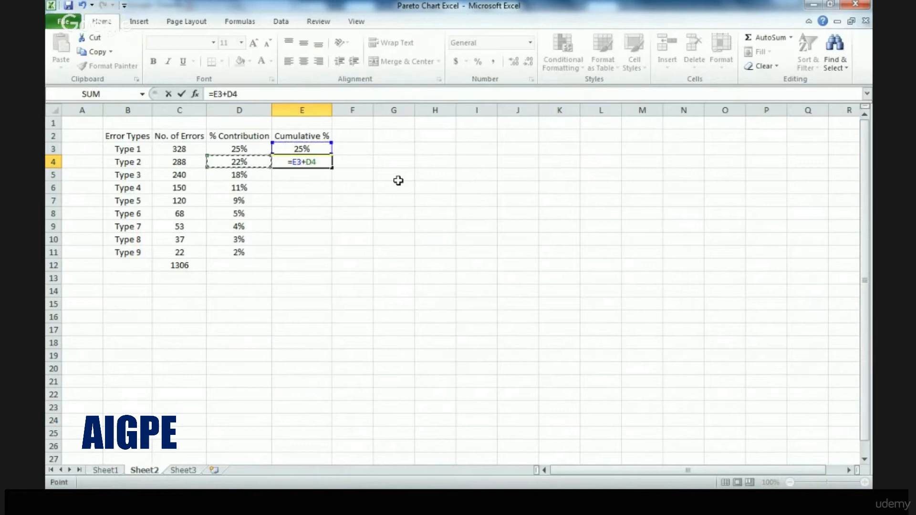
pyautogui.press('Return')
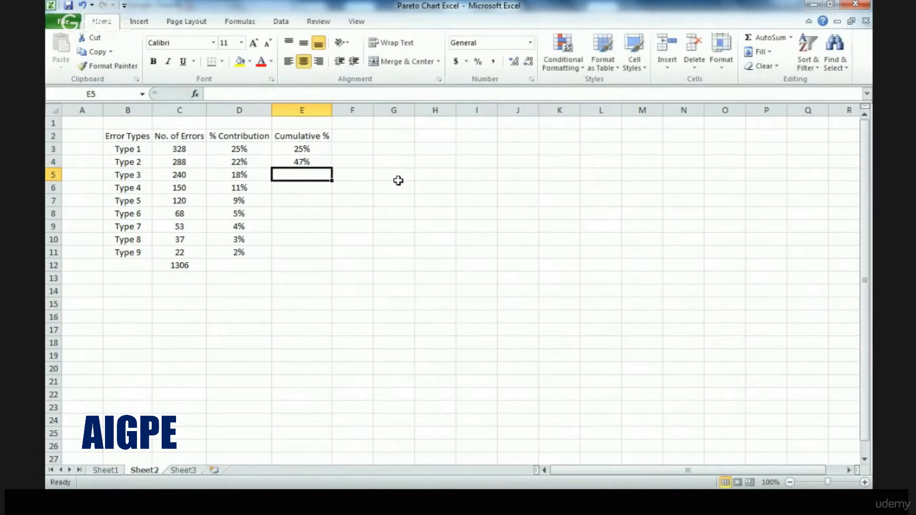
# Calculate Type 3's cumulative percentage in E5 by adding its contribution D5 to the previous cumulative value E4
pyautogui.write('=')
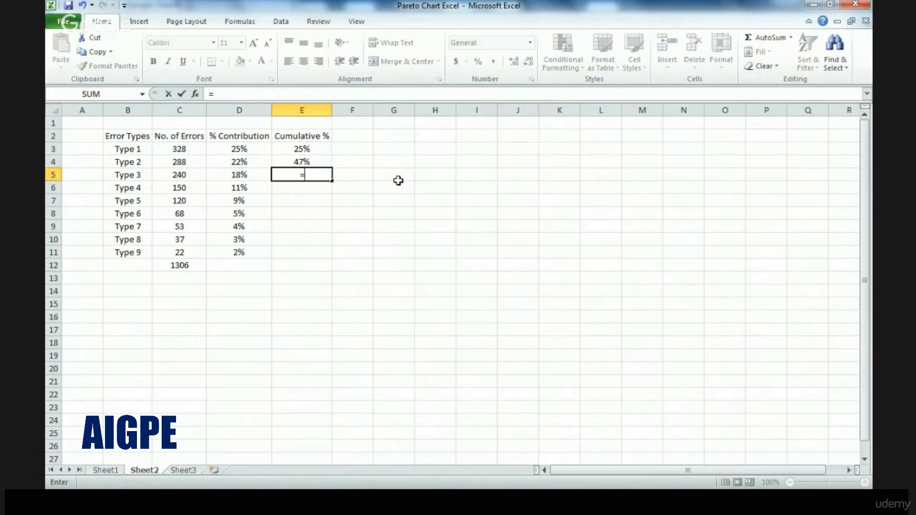
pyautogui.press('Up')
pyautogui.write('+')
pyautogui.press('Left')
pyautogui.press('Return')
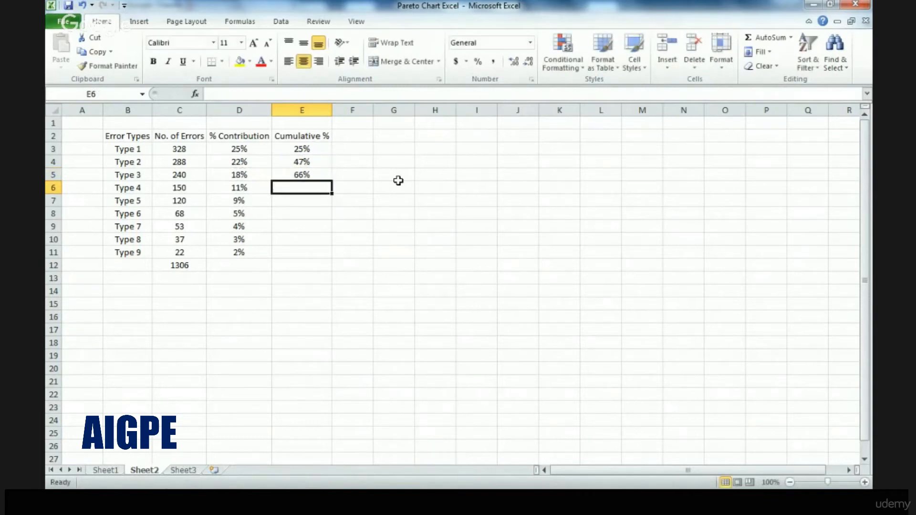
# Calculate Type 4's cumulative percentage in E6 by adding its contribution D6 to the previous cumulative value E5
pyautogui.write('=')
pyautogui.press('Up')
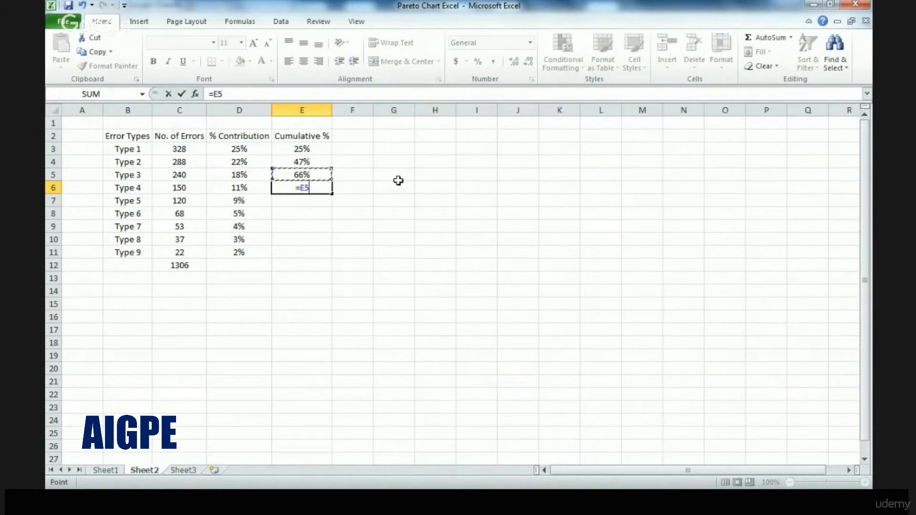
pyautogui.write('+')
pyautogui.press('Left')
pyautogui.press('Return')
# Calculate Type 5's cumulative percentage in E7 with the formula =E6+D7
pyautogui.write('=')
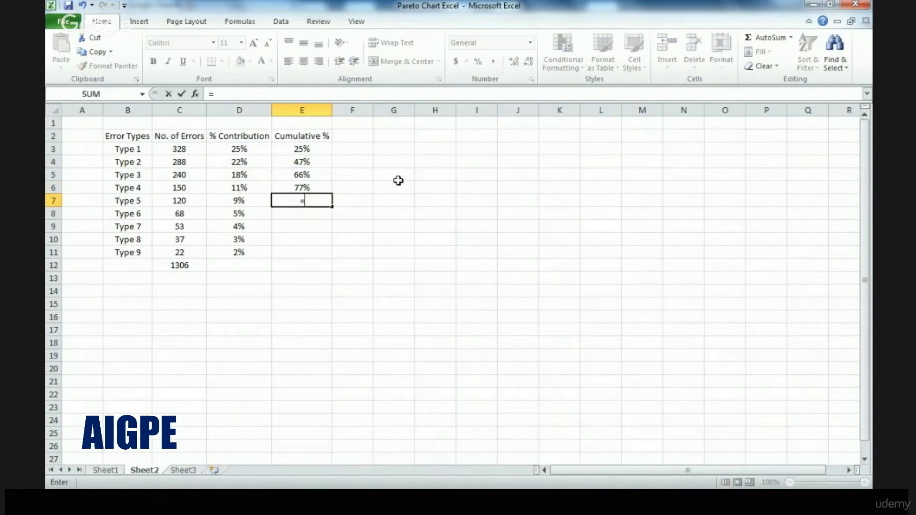
pyautogui.press('Up')
pyautogui.write('+')
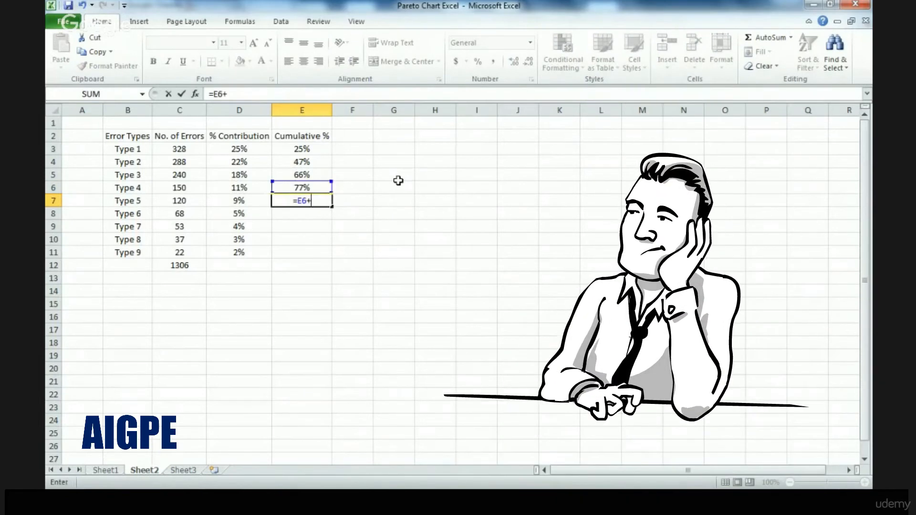
pyautogui.press('Left')
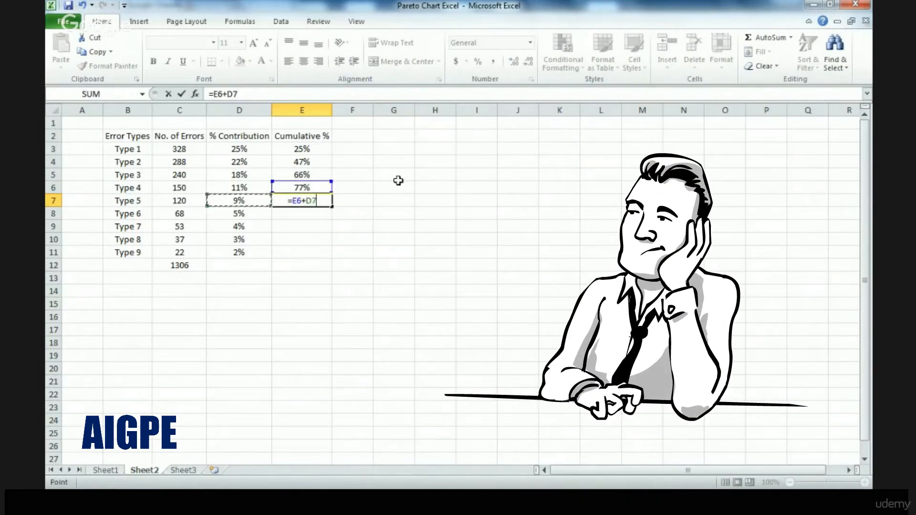
pyautogui.press('Return')
# Calculate Type 6's cumulative percentage in E8 by adding its contribution D8 to the previous cumulative value E7
pyautogui.write('=')
pyautogui.press('Up')
pyautogui.write('+')
pyautogui.press('Left')
pyautogui.press('Return')
# Calculate Type 7's cumulative percentage in E9 with the formula =E8+D9
pyautogui.write('=')
pyautogui.press('Up')
pyautogui.write('+')
pyautogui.press('Left')
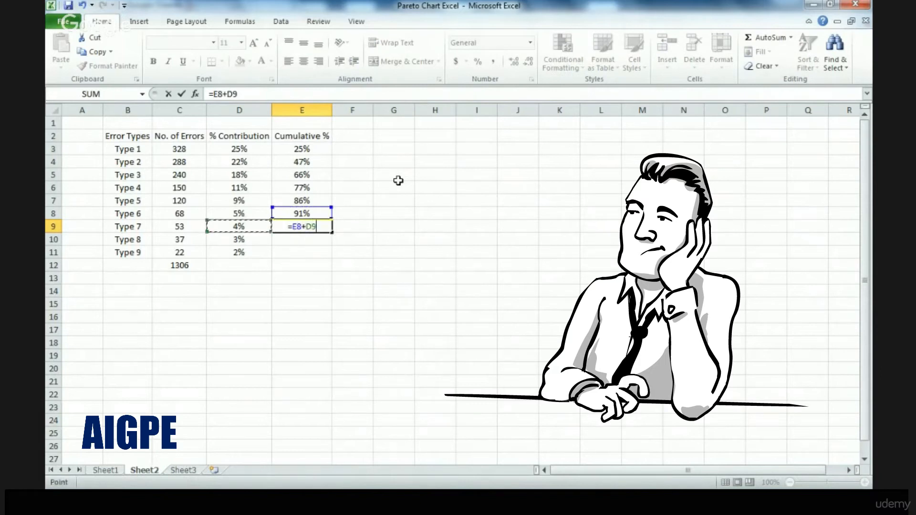
pyautogui.press('Return')
# Calculate Type 8's cumulative percentage in E10 with the formula =E9+D10
pyautogui.write('=')
pyautogui.press('Up')
pyautogui.write('+')
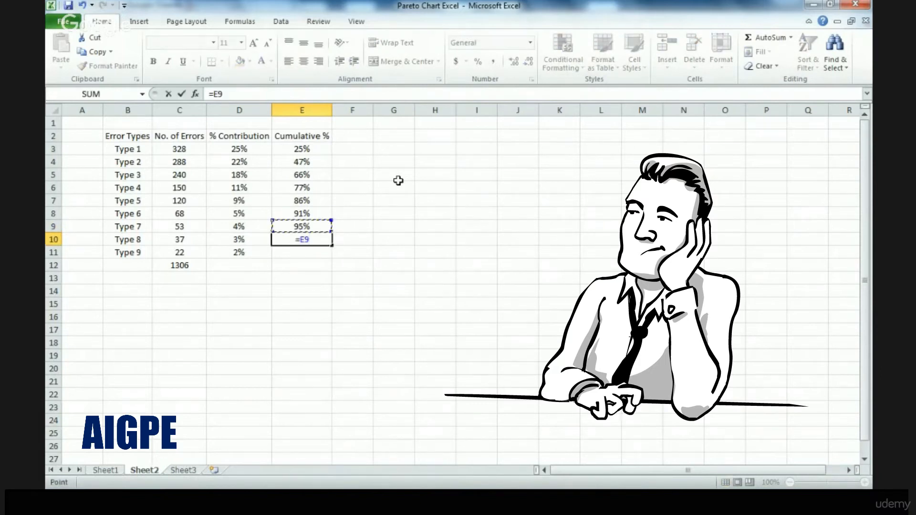
pyautogui.press('Left')
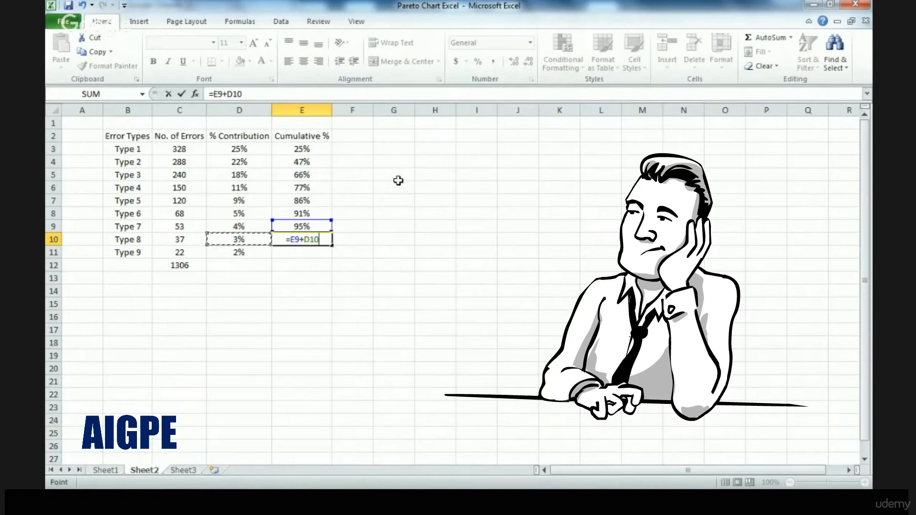
pyautogui.press('Return')
# Calculate Type 9's cumulative percentage in E11 with the formula =E10+D11
pyautogui.write('=')
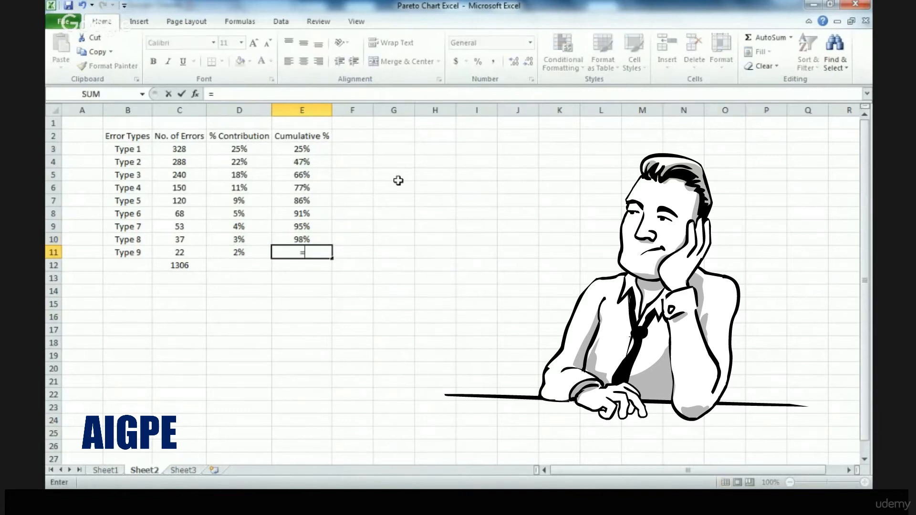
pyautogui.press('Up')
pyautogui.write('+')
pyautogui.press('Left')
pyautogui.hotkey('ctrl', 'Return')
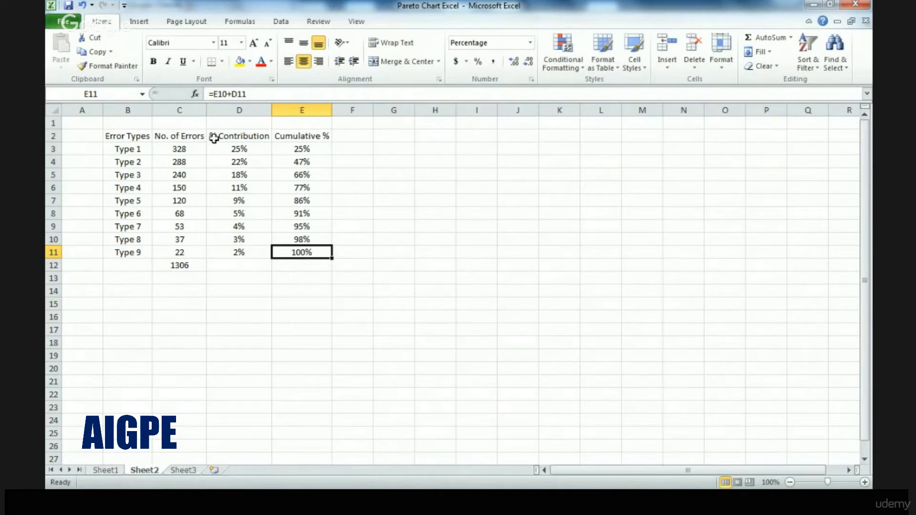
# Replace the formulas in the % Contribution and Cumulative % columns (D2:E11) with their values by copying and pasting values only in place
pyautogui.moveTo(219, 135); pyautogui.dragTo(292, 212)
pyautogui.moveTo(294, 247); pyautogui.dragTo(294, 248)
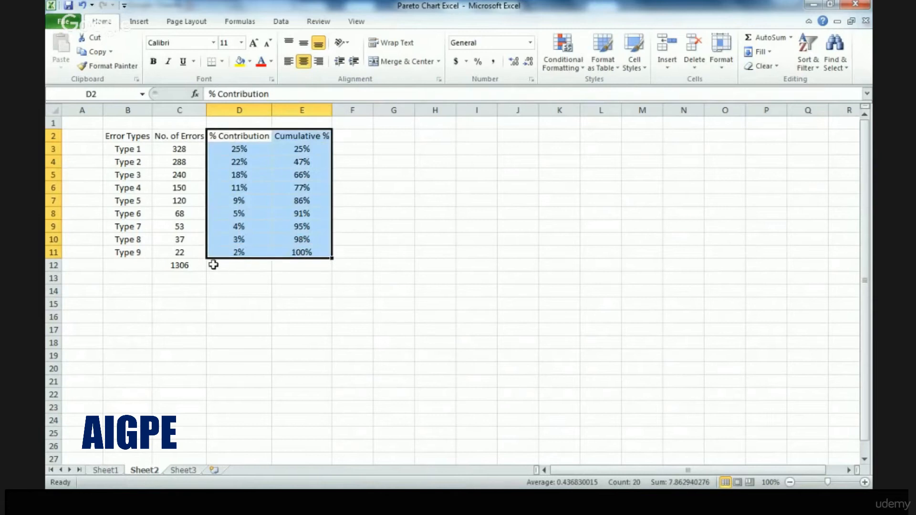
pyautogui.hotkey('ctrl', 'c')
pyautogui.press('Down')
pyautogui.press('Up')
pyautogui.hotkey('alt', 'e')
pyautogui.press('s')
pyautogui.press('v')
pyautogui.press('Return')
pyautogui.press('Escape')
pyautogui.press('Down')
pyautogui.press('Down')
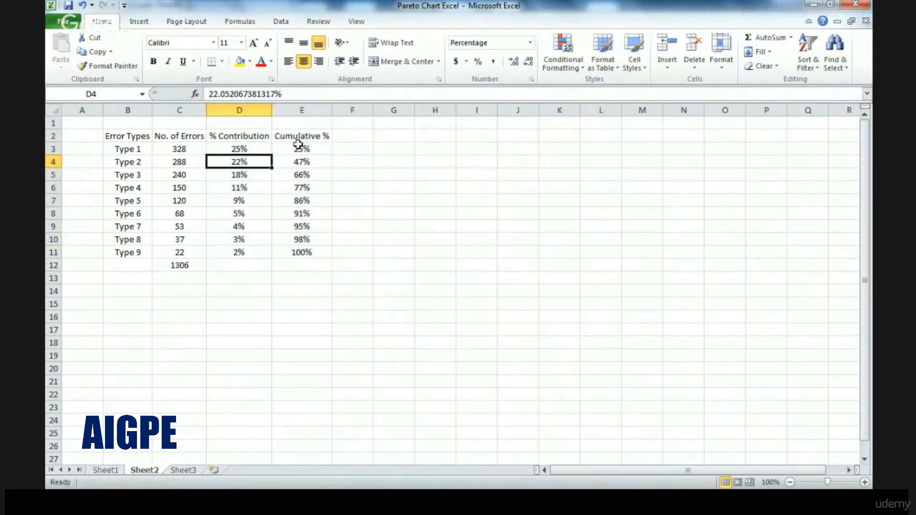
# Delete the entire % Contribution column
pyautogui.click(228, 105)
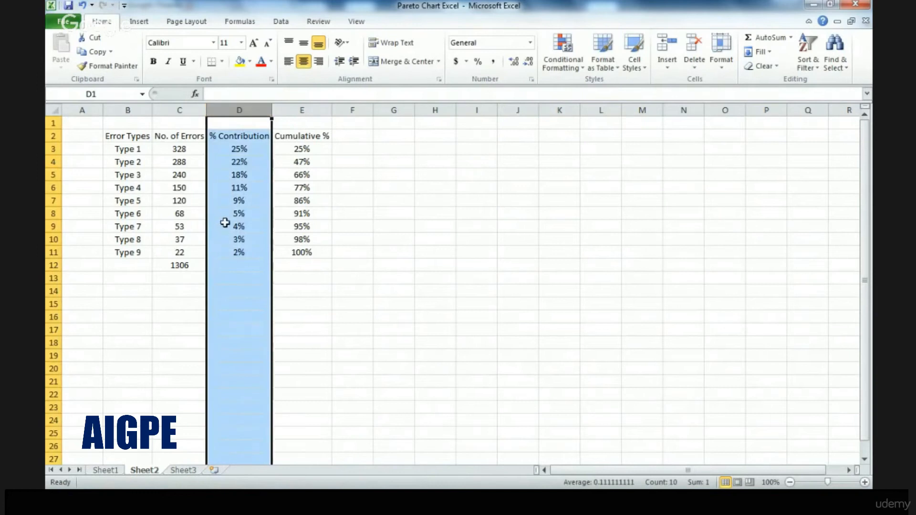
pyautogui.rightClick(242, 111)
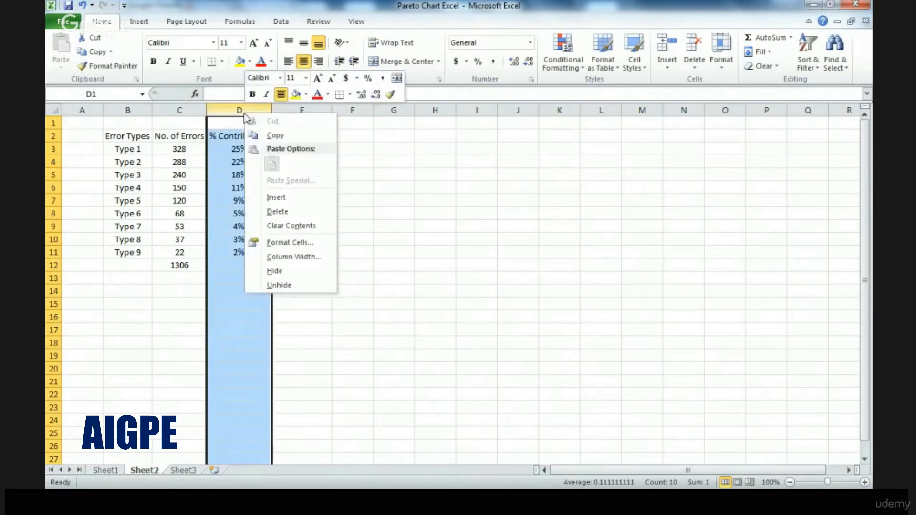
pyautogui.click(278, 213)
# Insert a 2-D Clustered Column chart from the error types, error counts and cumulative percentages in B2:D11, leaving out the total
pyautogui.moveTo(136, 137); pyautogui.dragTo(234, 252)
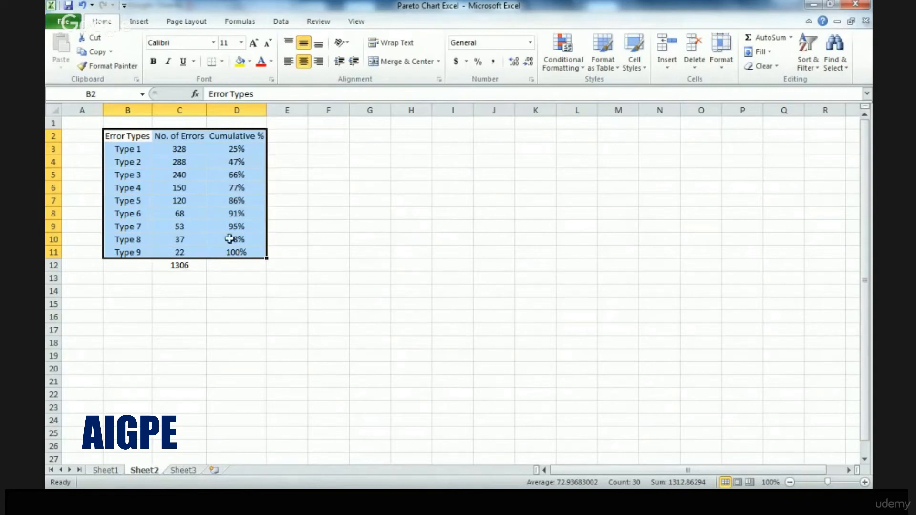
pyautogui.click(147, 27)
pyautogui.click(288, 65)
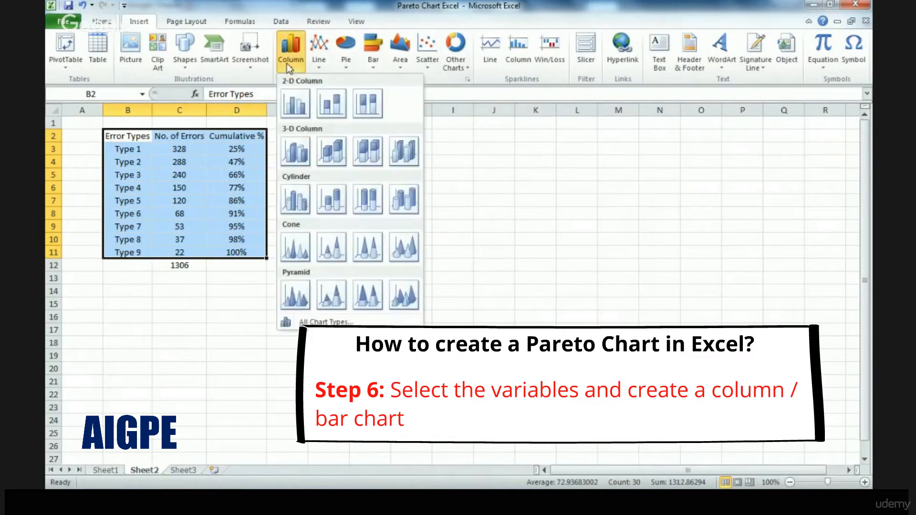
pyautogui.click(290, 102)
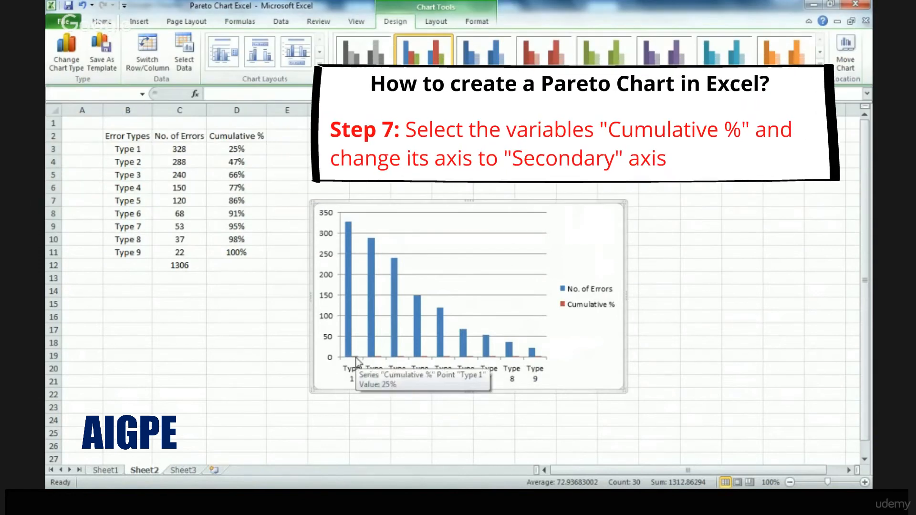
# Plot the Cumulative % series on the secondary axis
pyautogui.click(356, 358)
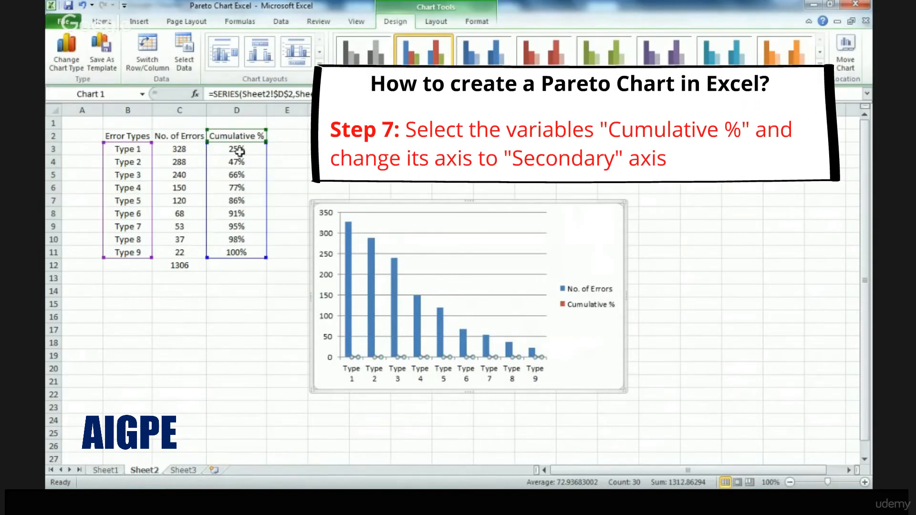
pyautogui.rightClick(356, 358)
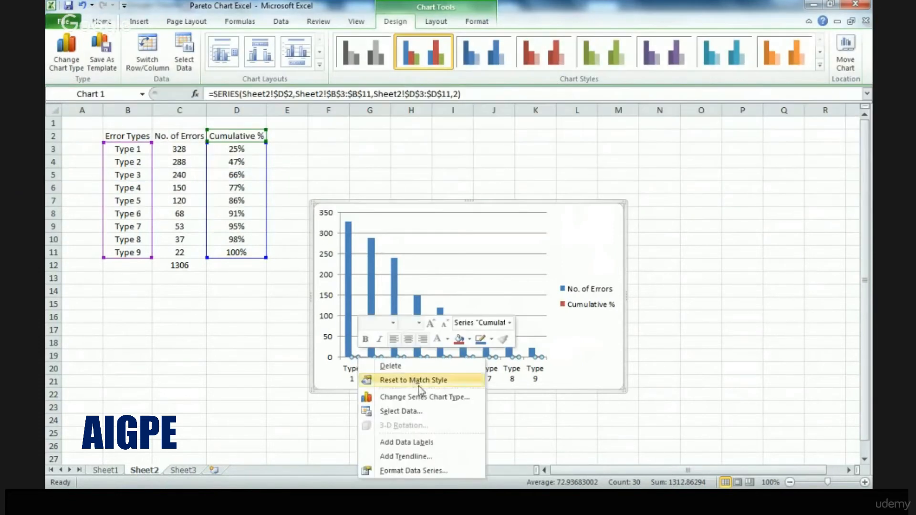
pyautogui.click(423, 471)
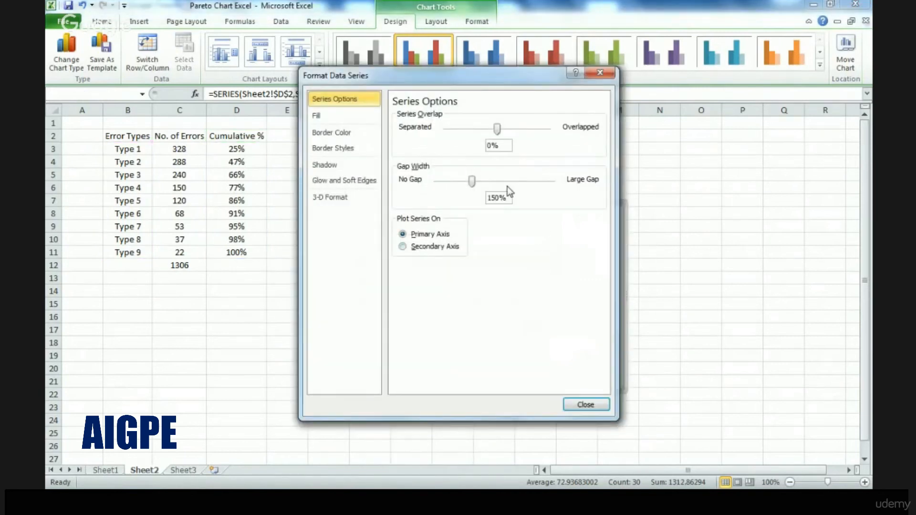
pyautogui.click(404, 247)
pyautogui.click(587, 405)
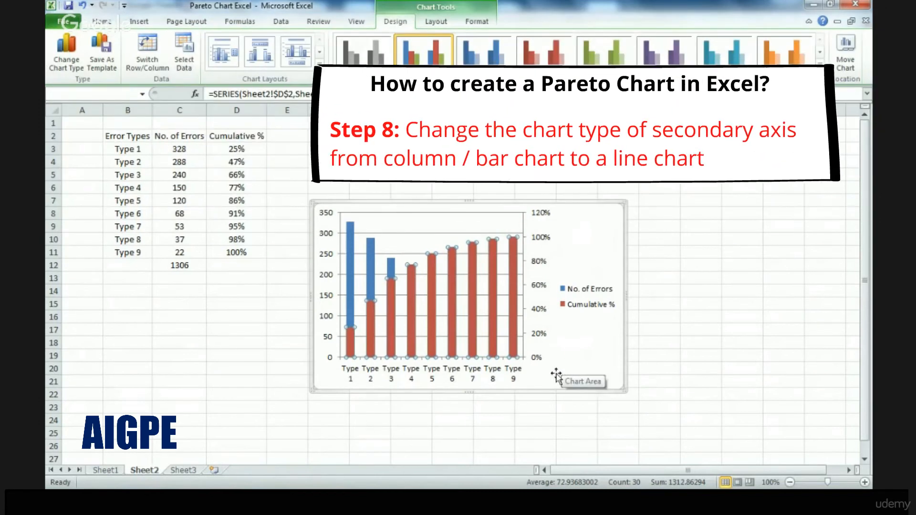
pyautogui.rightClick(512, 279)
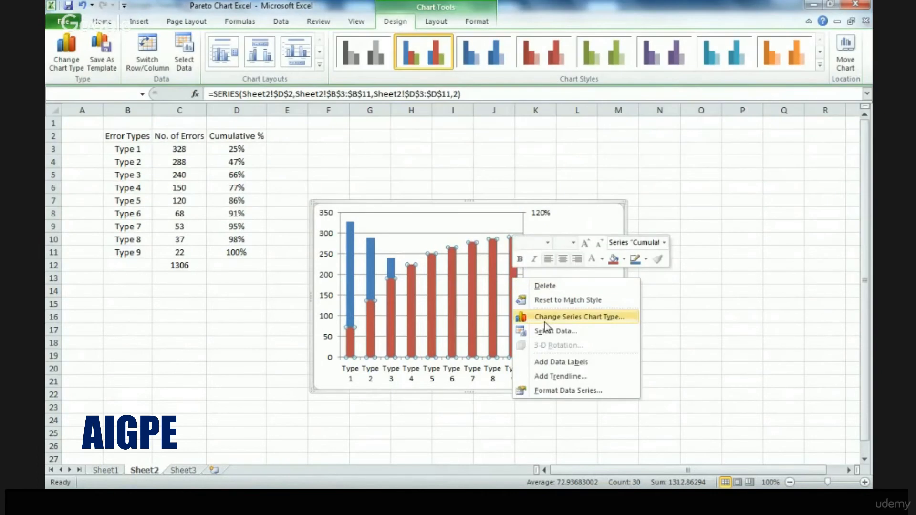
pyautogui.click(545, 319)
pyautogui.click(275, 260)
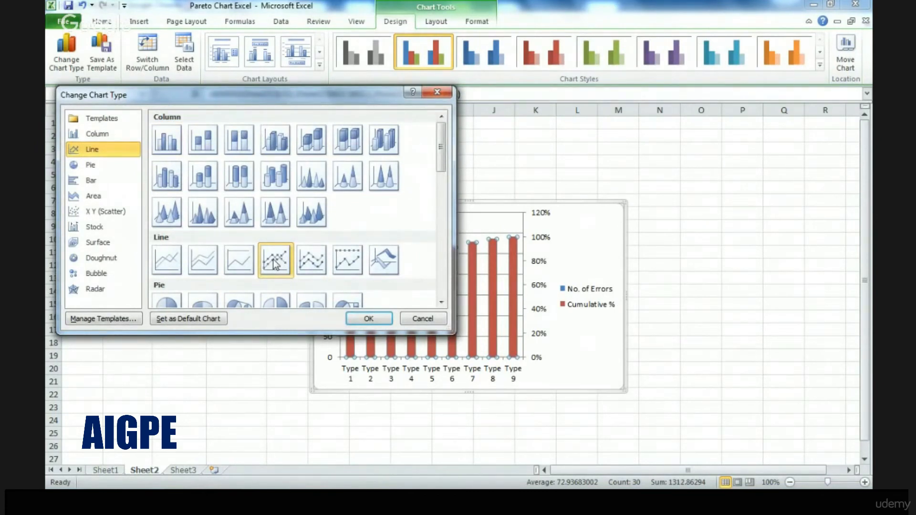
pyautogui.click(414, 319)
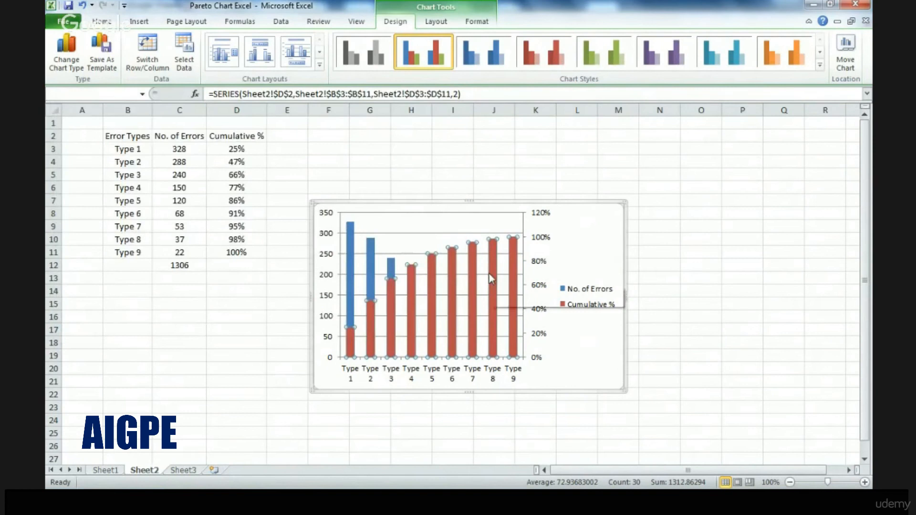
# Change the chart type of the Cumulative % series to Line with Markers
pyautogui.rightClick(492, 273)
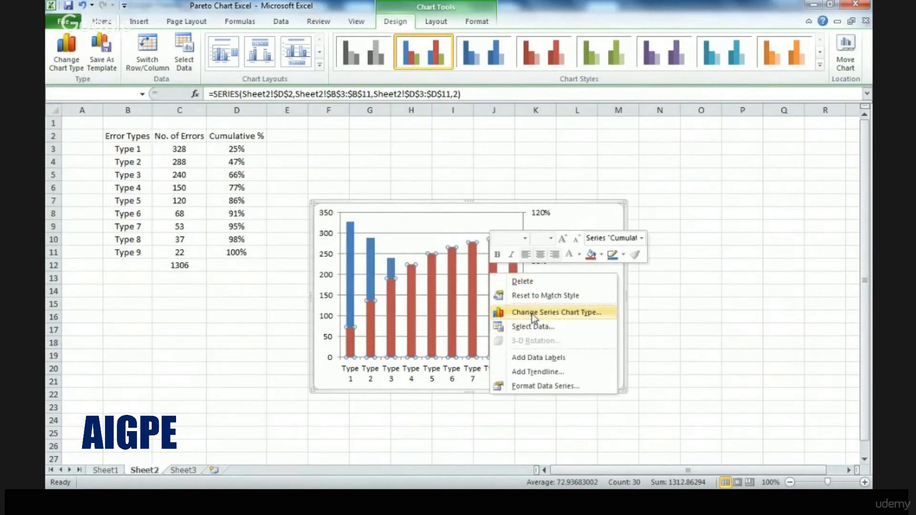
pyautogui.click(532, 313)
pyautogui.doubleClick(284, 268)
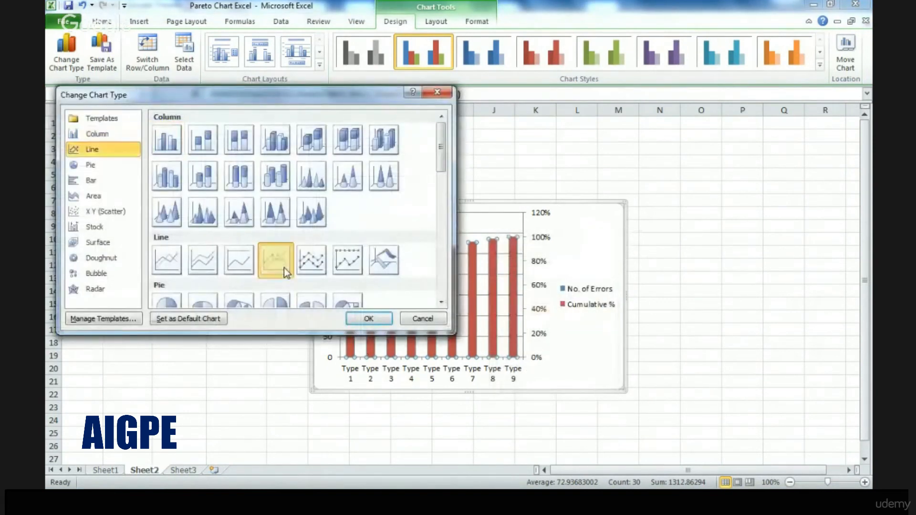
# Set the chart's legend position to Bottom
pyautogui.rightClick(573, 289)
pyautogui.click(619, 389)
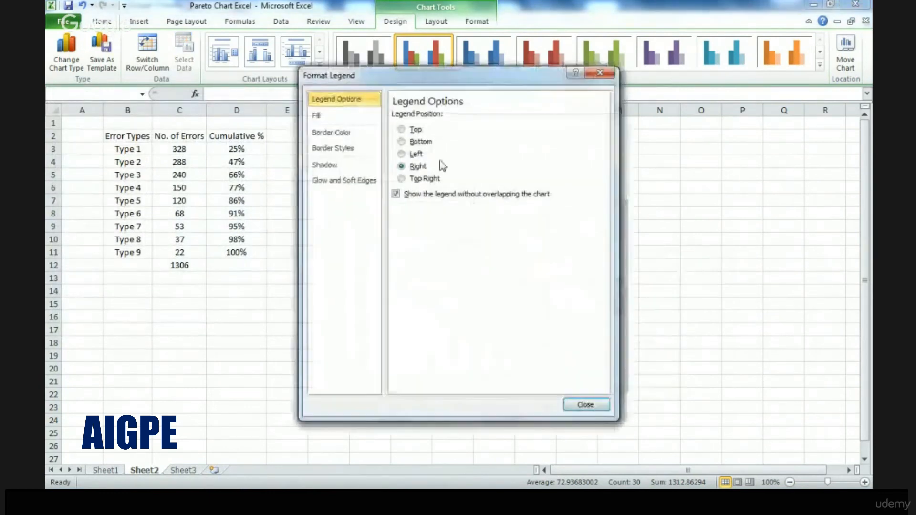
pyautogui.click(419, 142)
pyautogui.click(586, 405)
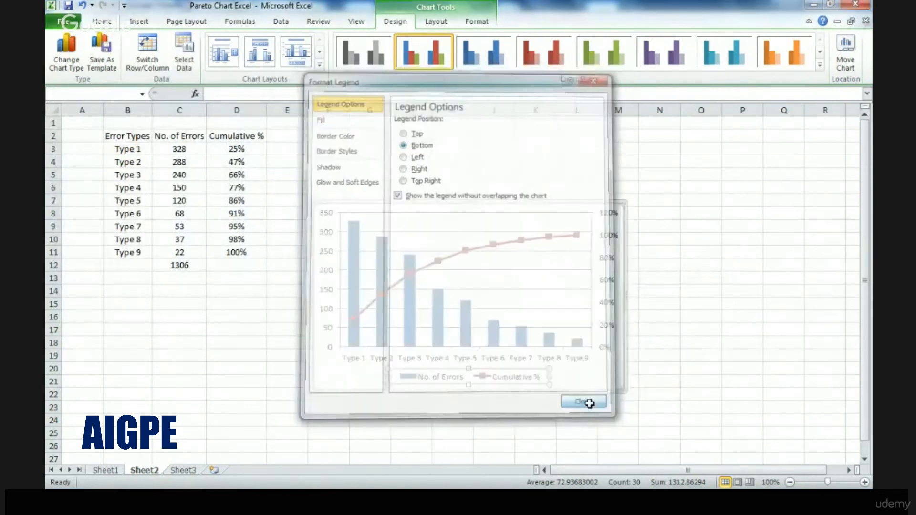
# Reduce the gap width of the No. of Errors series so only narrow gaps remain between the columns
pyautogui.click(469, 318)
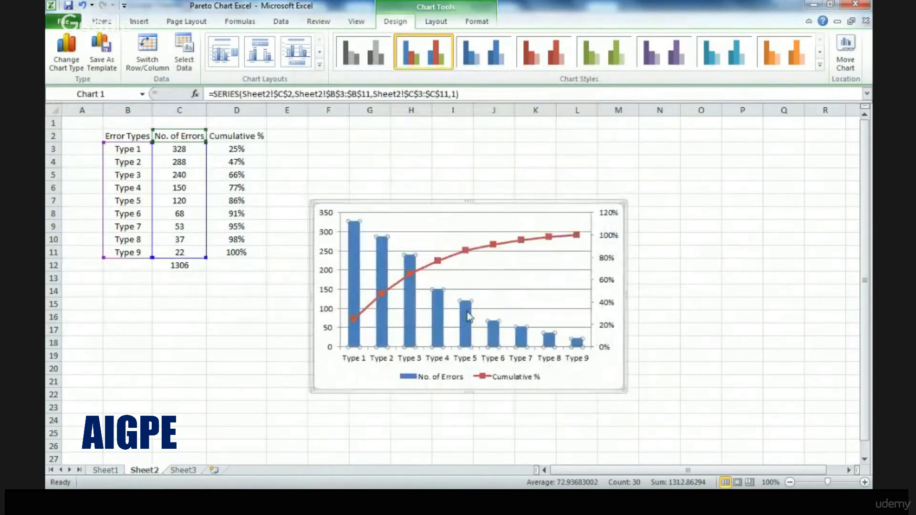
pyautogui.rightClick(468, 313)
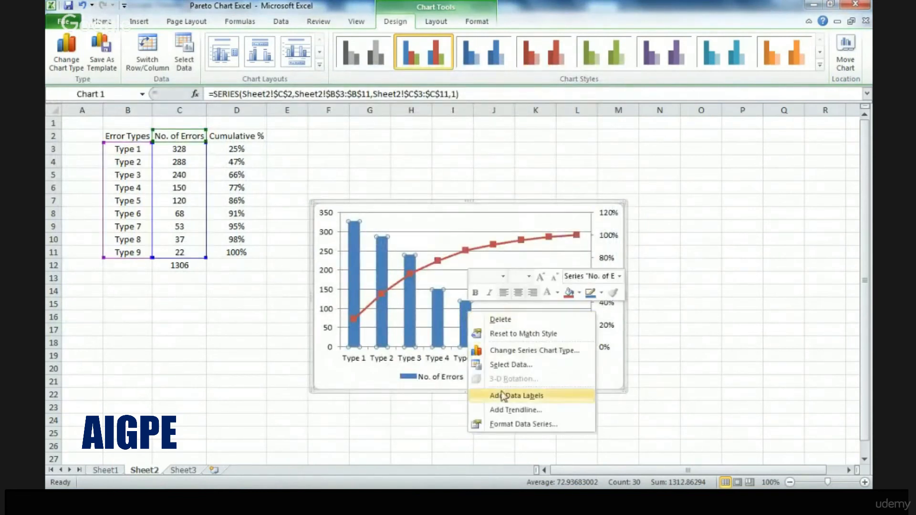
pyautogui.click(512, 425)
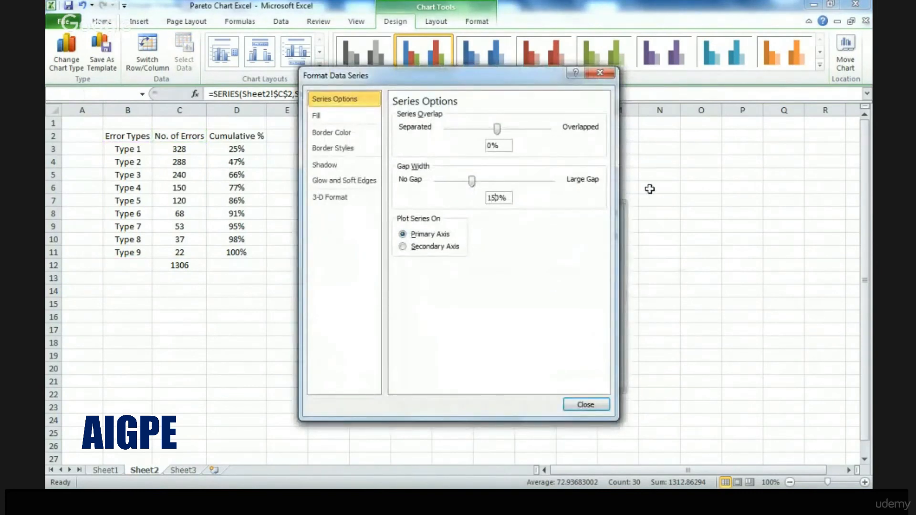
pyautogui.press('Return')
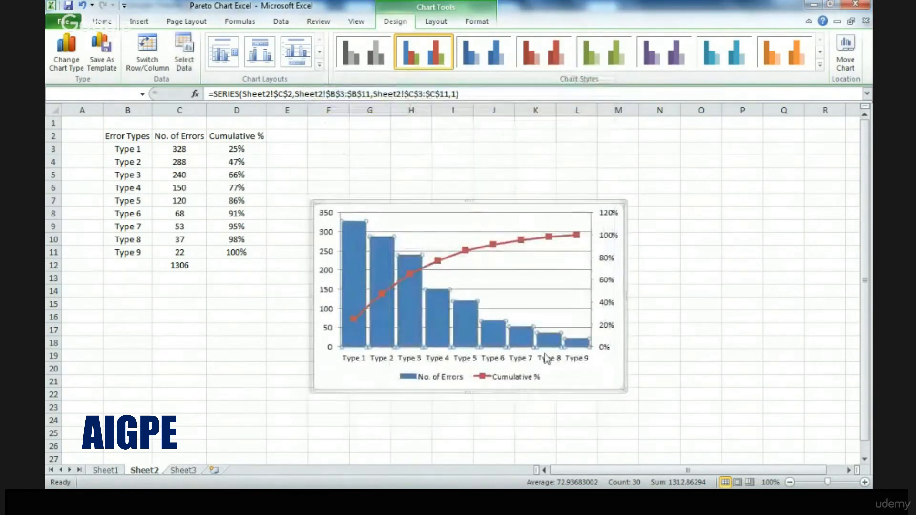
pyautogui.click(338, 382)
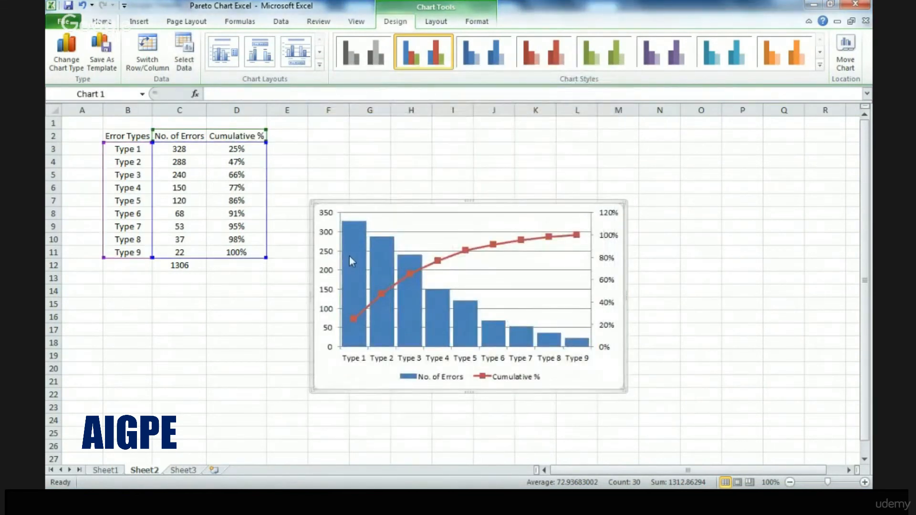
# Fill the No. of Errors columns with a light orange theme colour
pyautogui.click(350, 255)
pyautogui.click(477, 21)
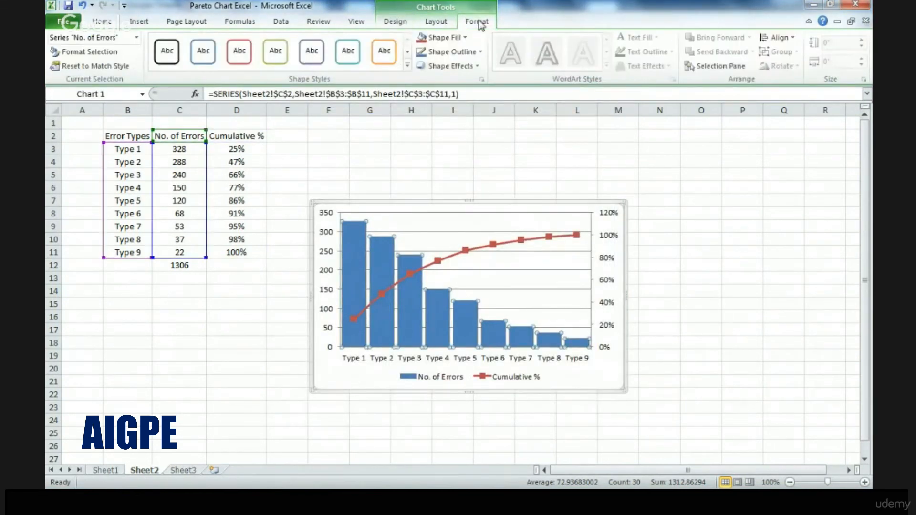
pyautogui.click(454, 38)
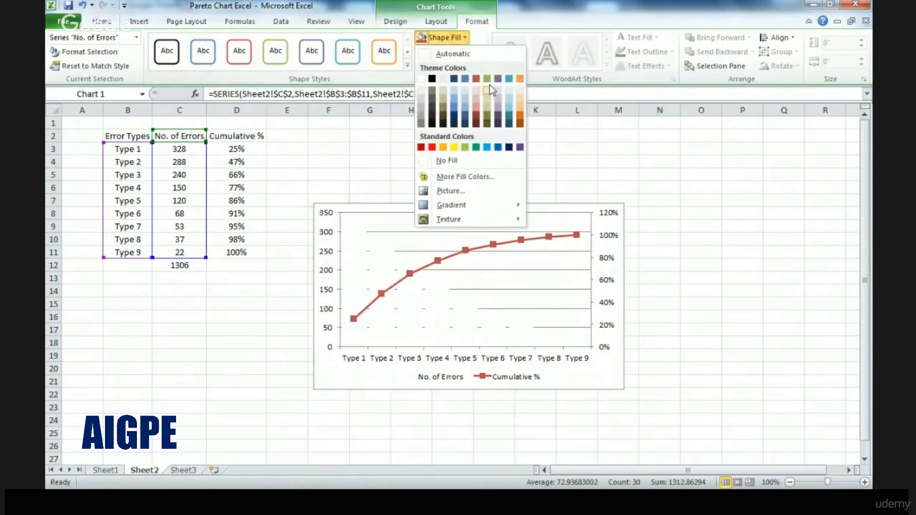
pyautogui.click(521, 107)
# Add data labels to the Cumulative % line
pyautogui.click(382, 294)
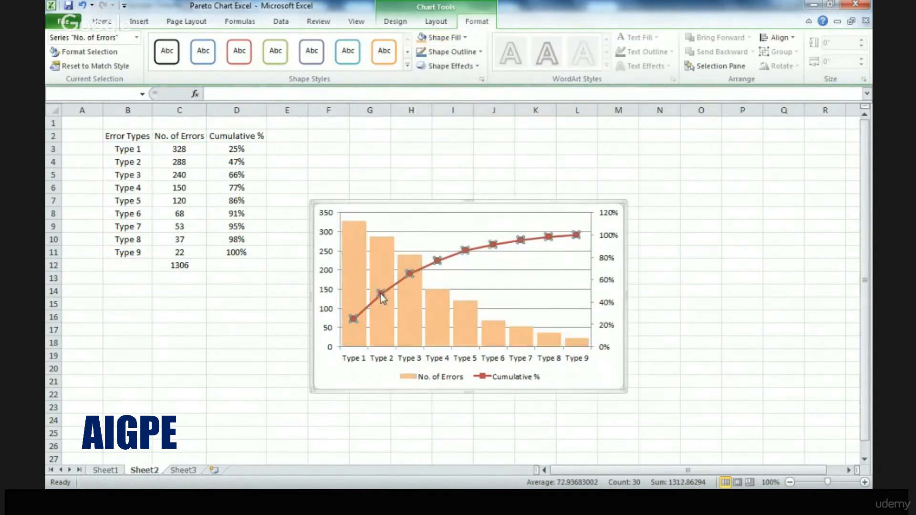
pyautogui.rightClick(382, 294)
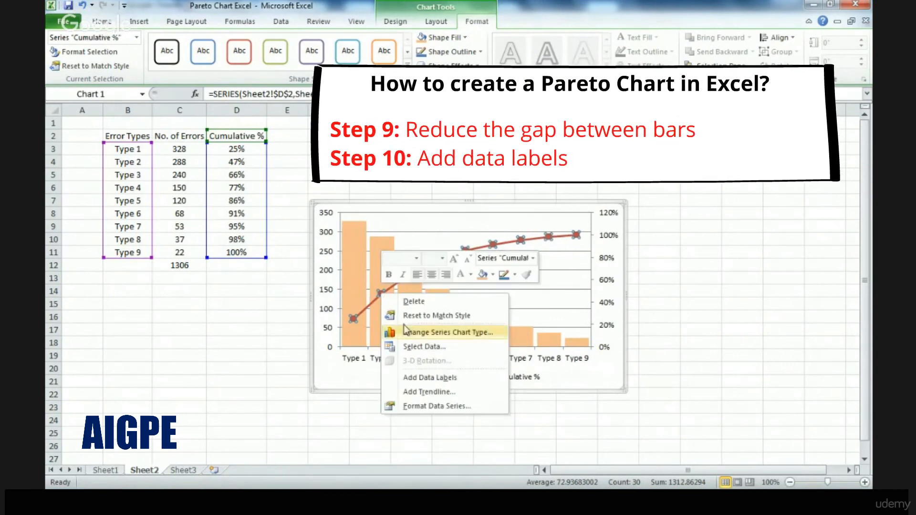
pyautogui.click(413, 378)
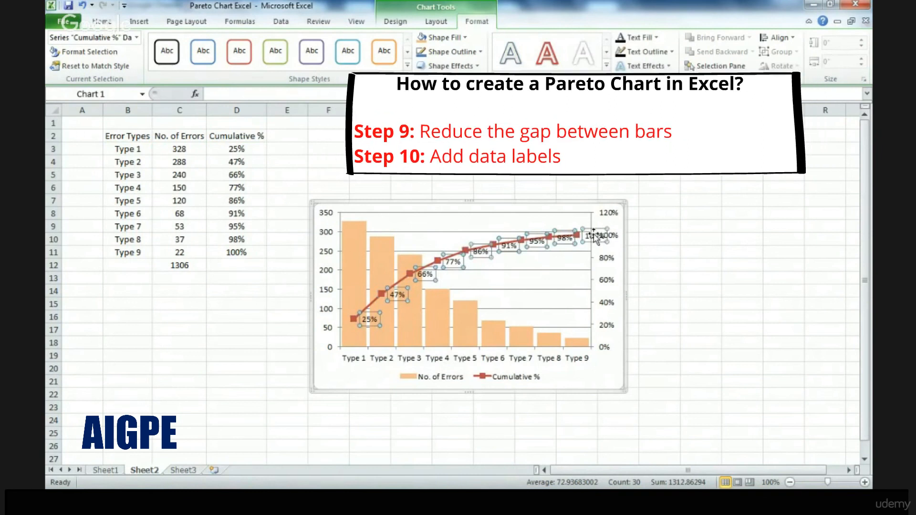
# Set the label position of the Cumulative % data labels to Above
pyautogui.rightClick(596, 235)
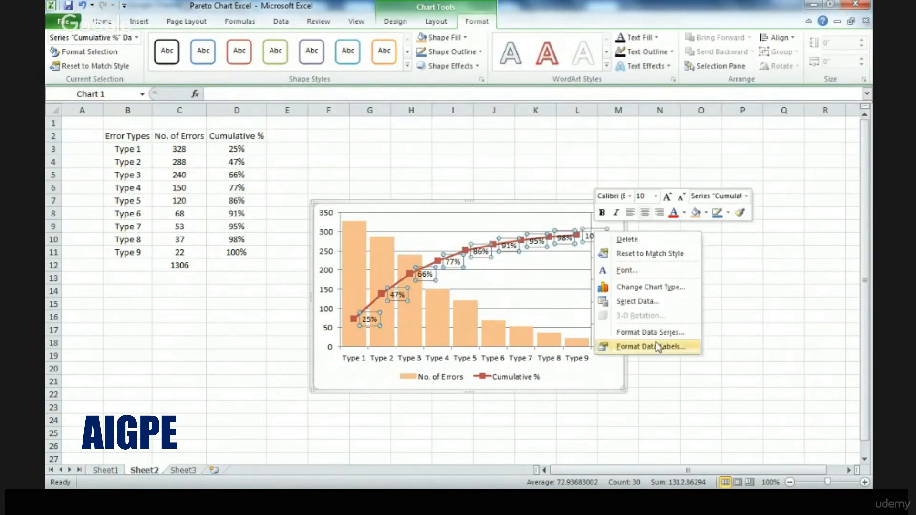
pyautogui.click(657, 344)
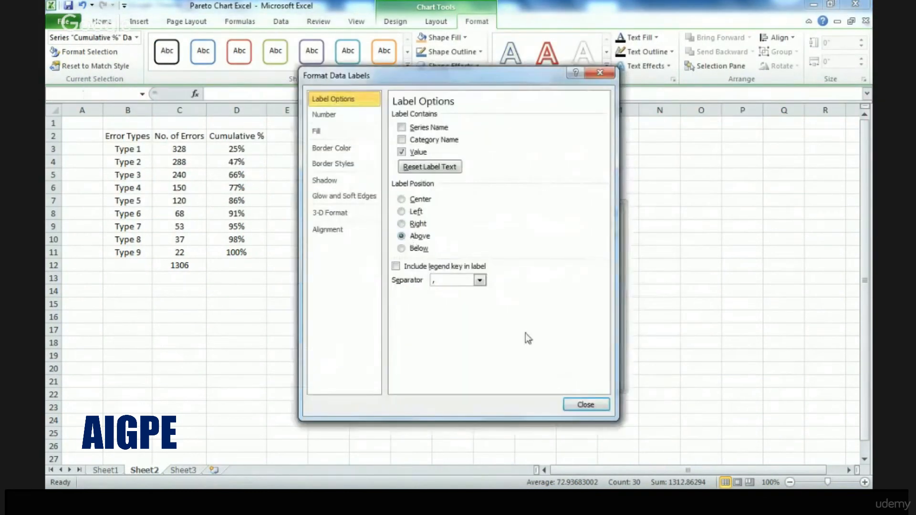
pyautogui.click(586, 405)
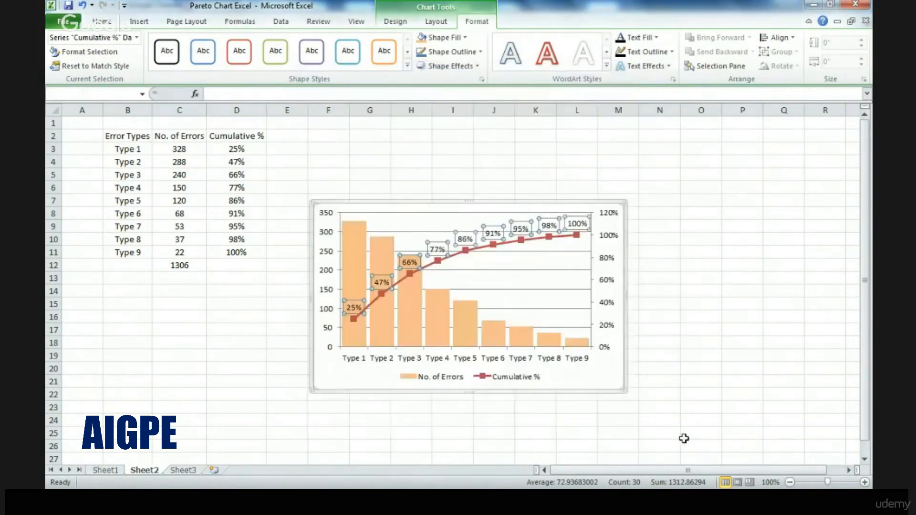
pyautogui.click(602, 384)
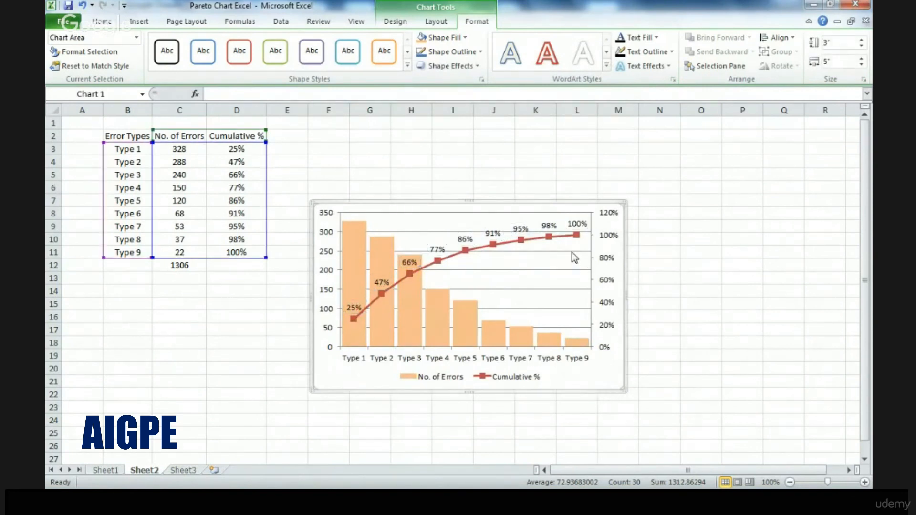
# Delete the chart's horizontal gridlines and enlarge the chart to about 3.87" high by 6.9" wide
pyautogui.click(571, 252)
pyautogui.click(571, 253)
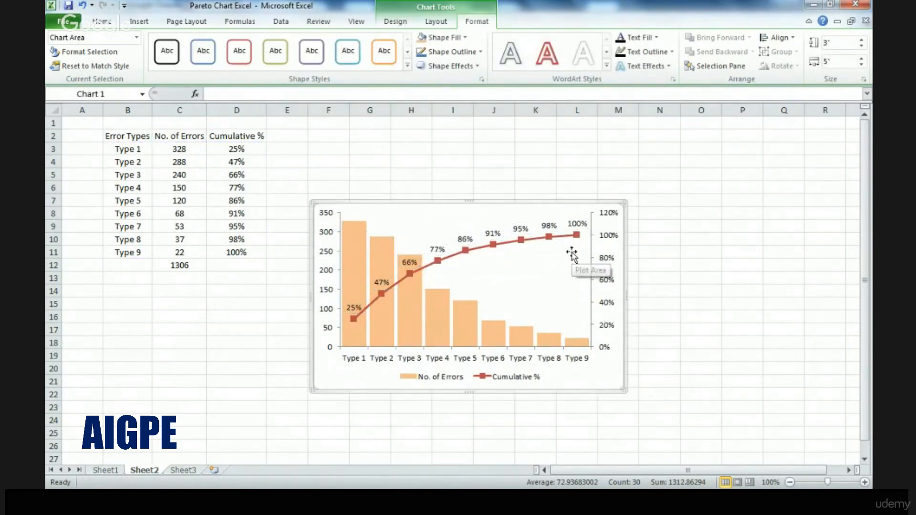
pyautogui.moveTo(623, 202); pyautogui.dragTo(744, 147)
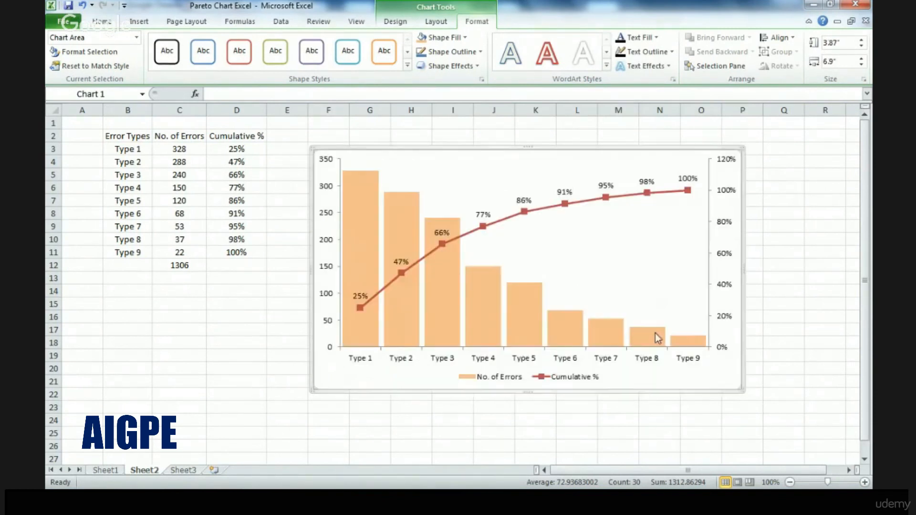
pyautogui.click(371, 364)
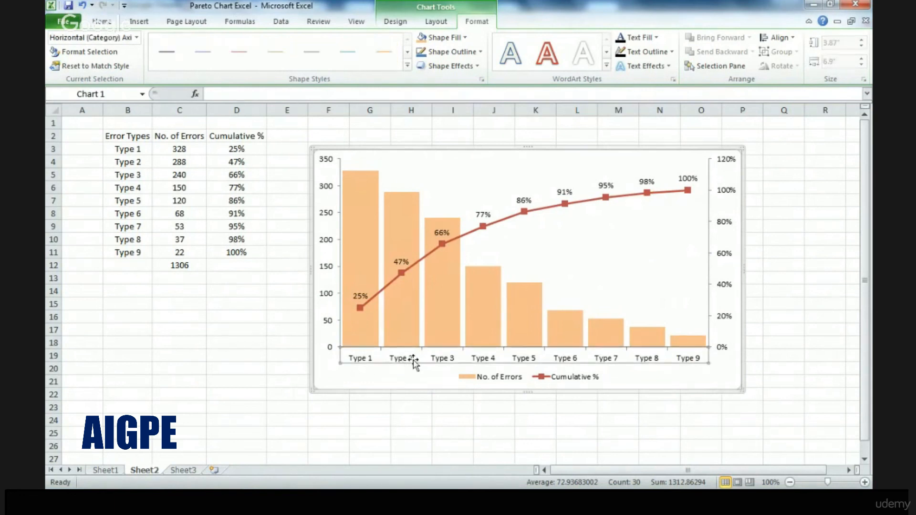